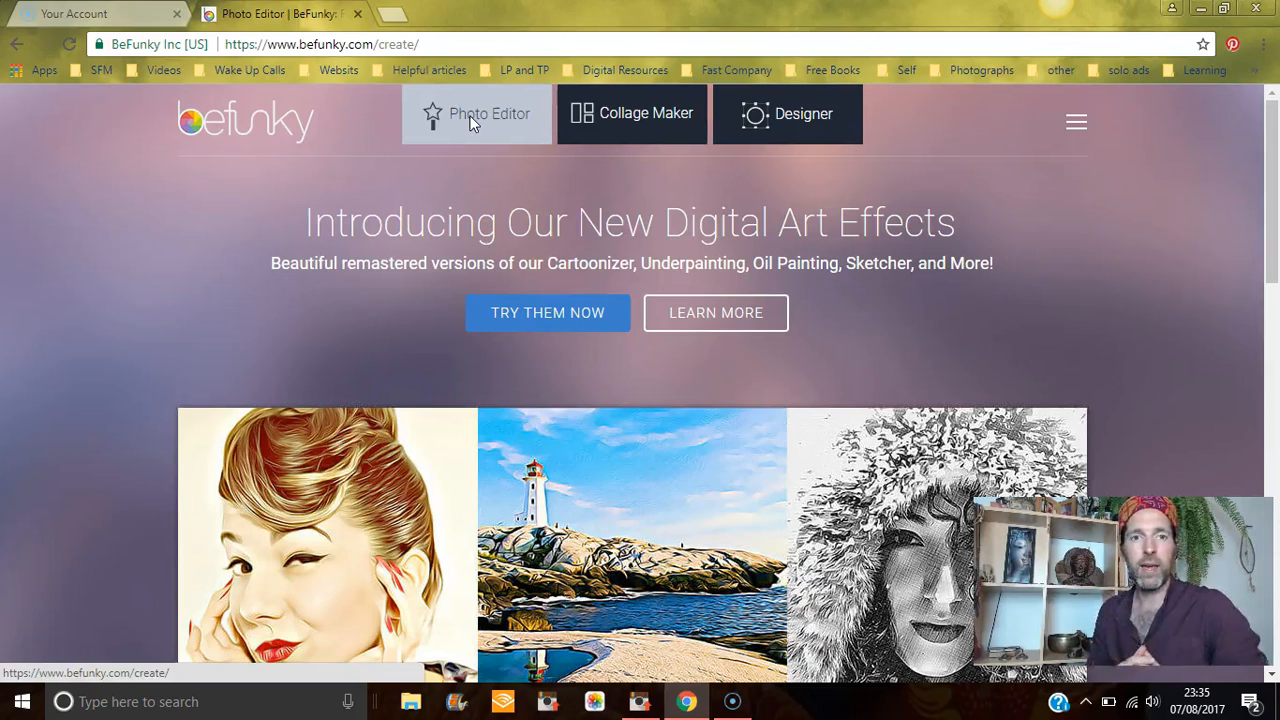
# Step: Open the Photo Editor and upload the IMG_6837 panorama from the computer's Desktop folder
pyautogui.click(472, 118)
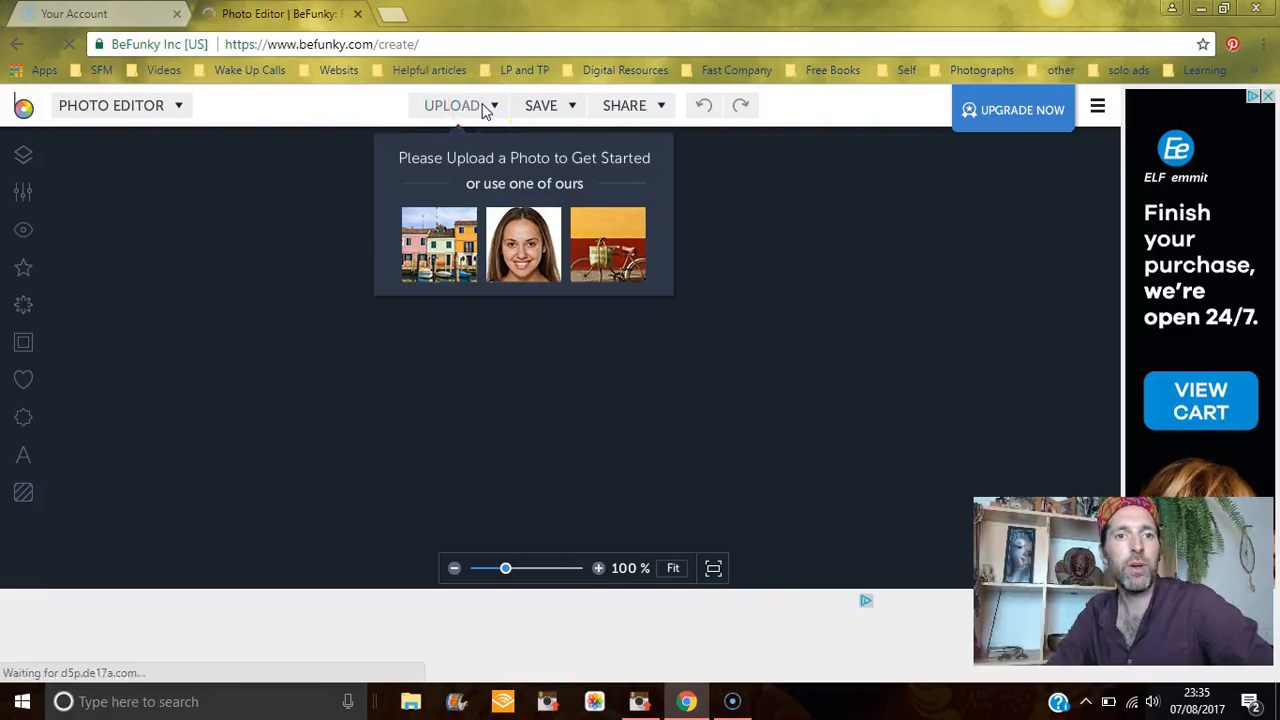
pyautogui.click(483, 108)
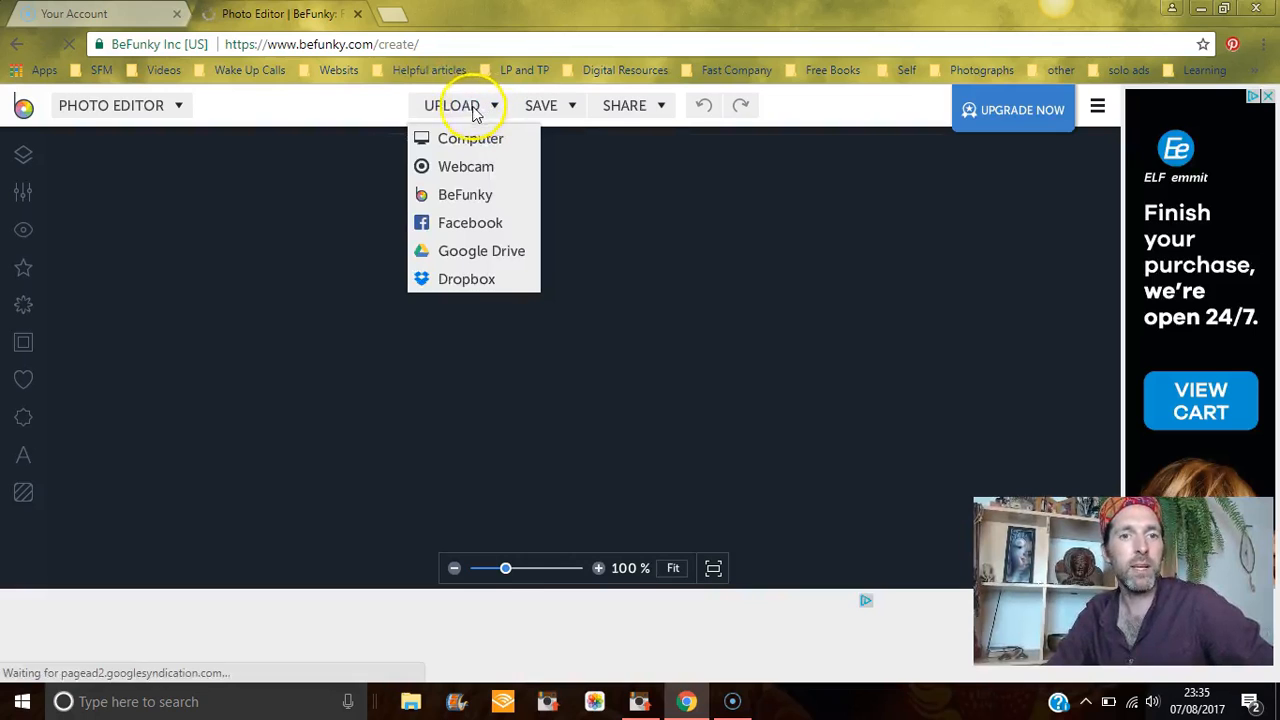
pyautogui.click(463, 143)
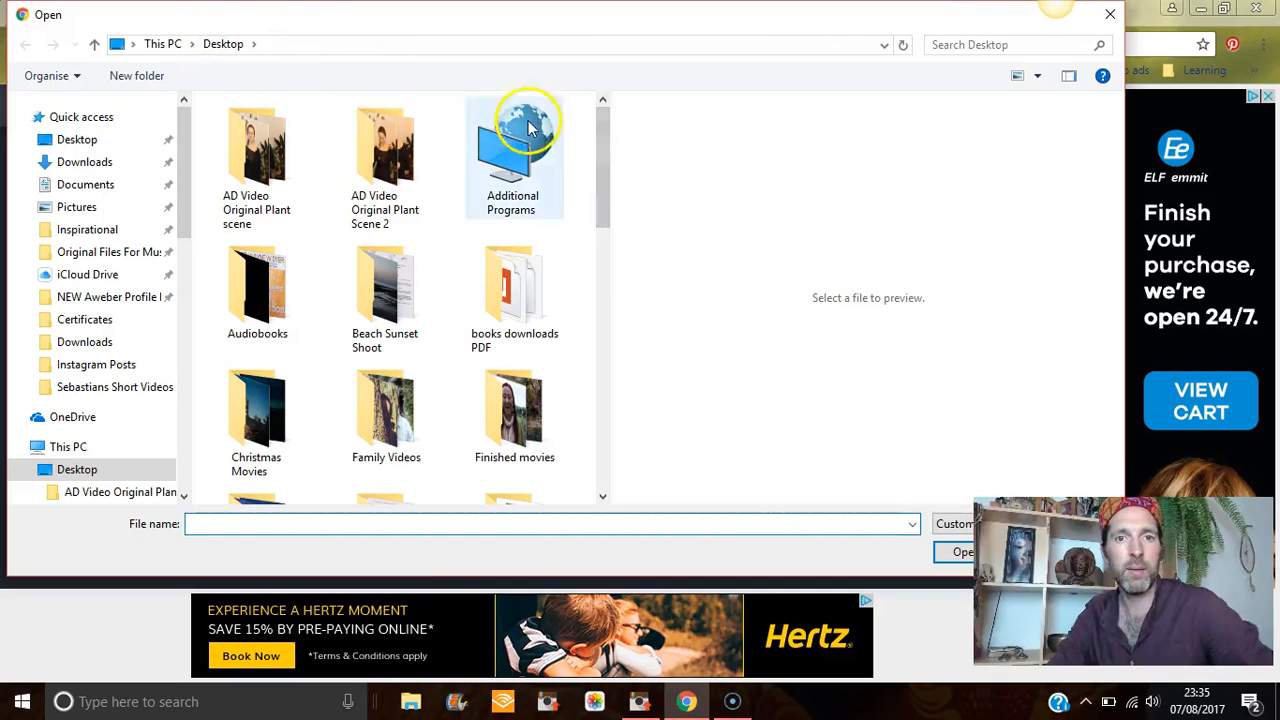
pyautogui.moveTo(606, 134); pyautogui.dragTo(614, 400)
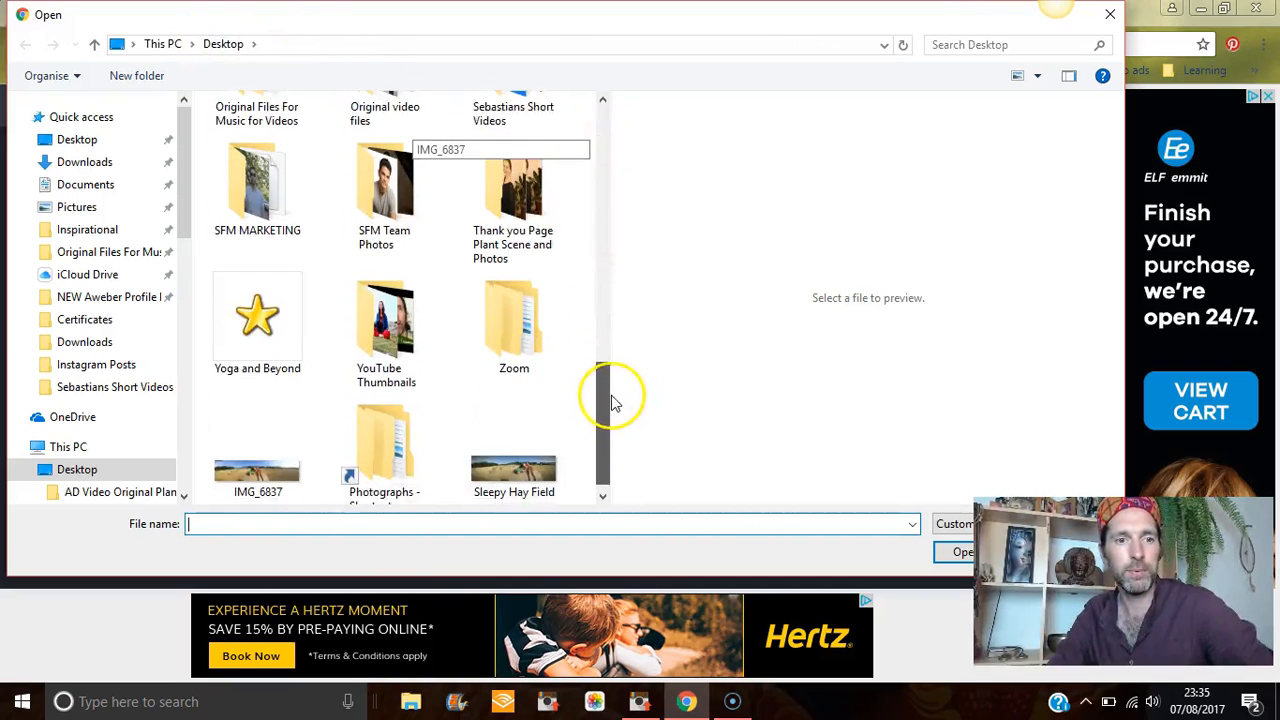
pyautogui.click(252, 468)
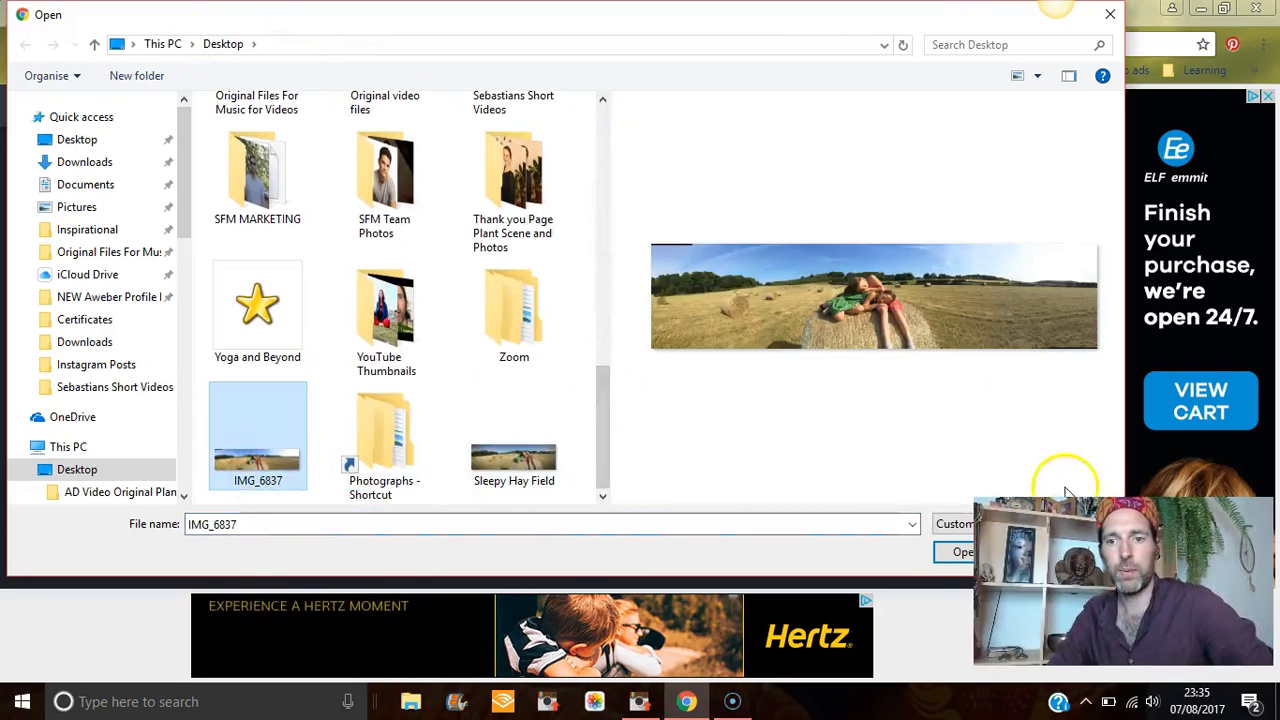
pyautogui.click(958, 553)
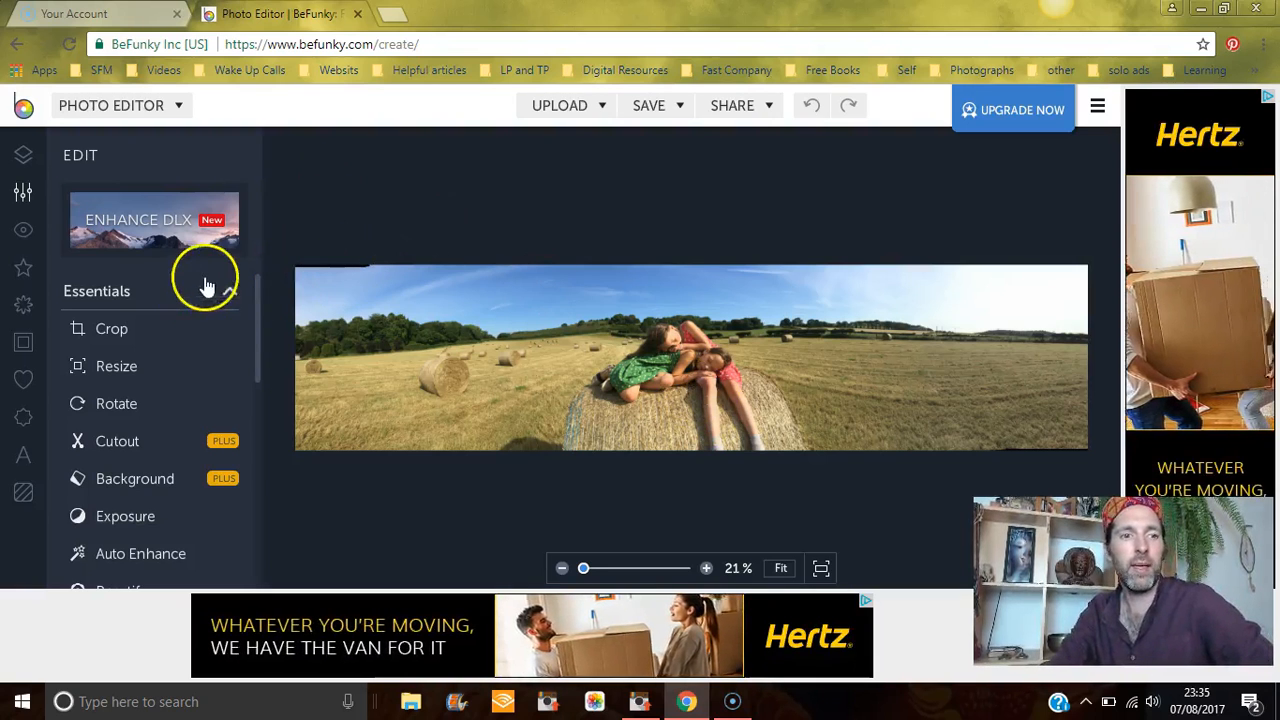
pyautogui.click(145, 334)
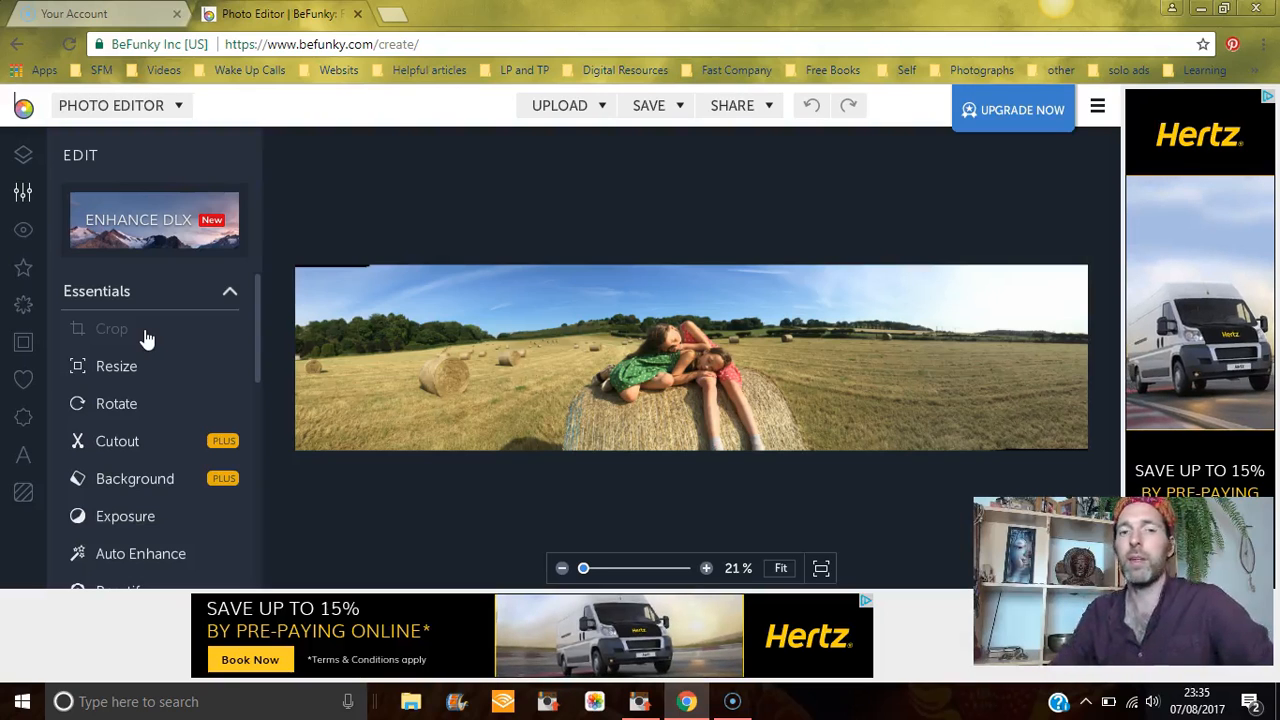
pyautogui.click(110, 368)
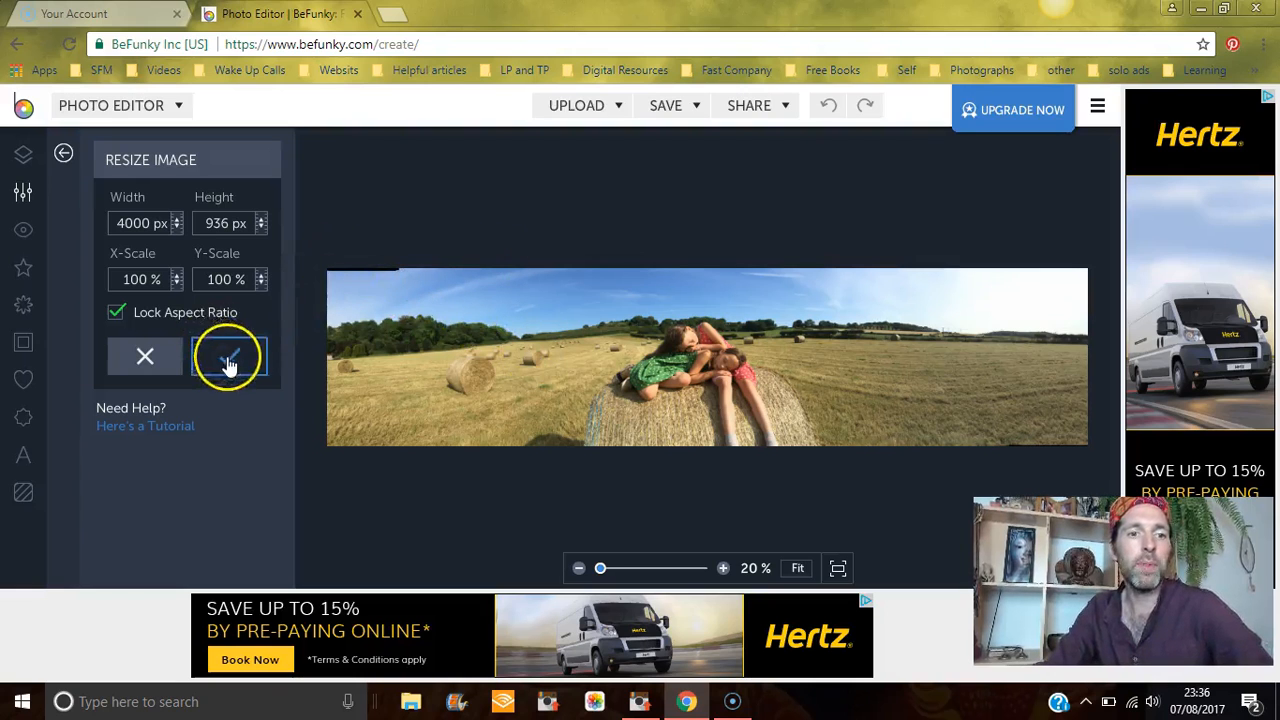
pyautogui.click(143, 360)
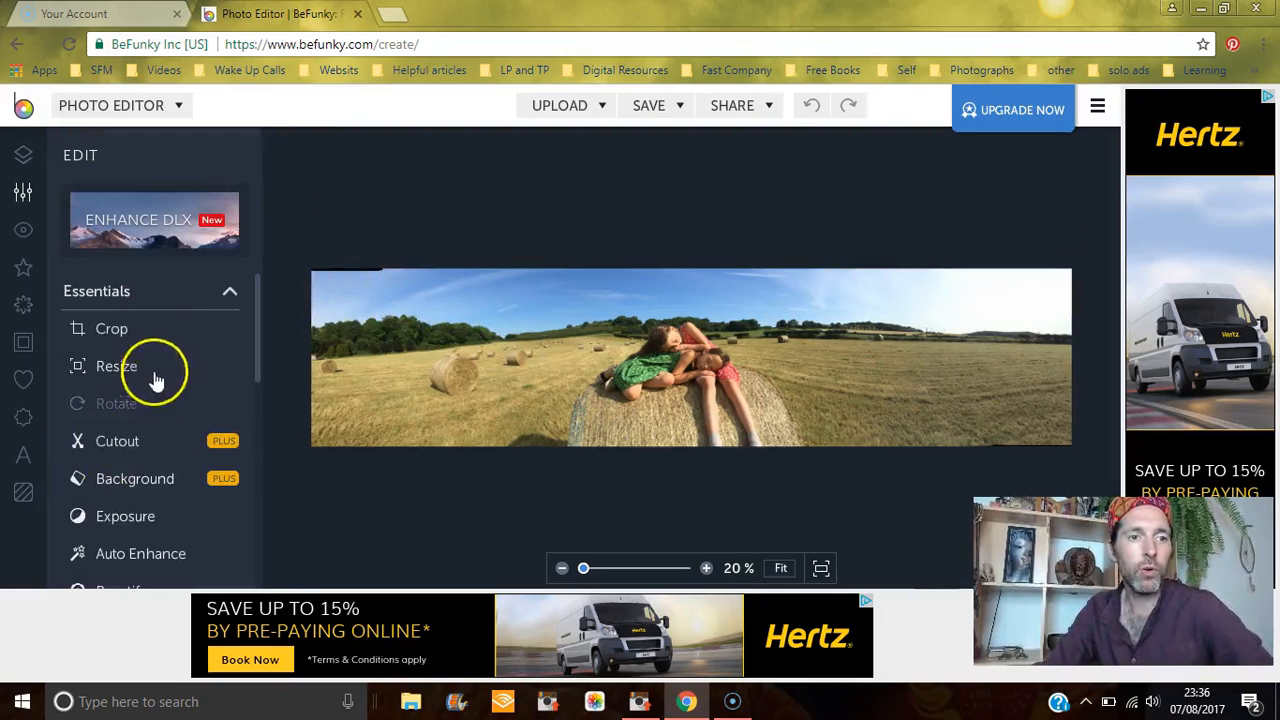
# Step: Crop the panorama freeform to about 2834 × 904 px, cutting off the field beyond the girls on the hay bale
pyautogui.click(113, 332)
pyautogui.moveTo(382, 288); pyautogui.dragTo(333, 290)
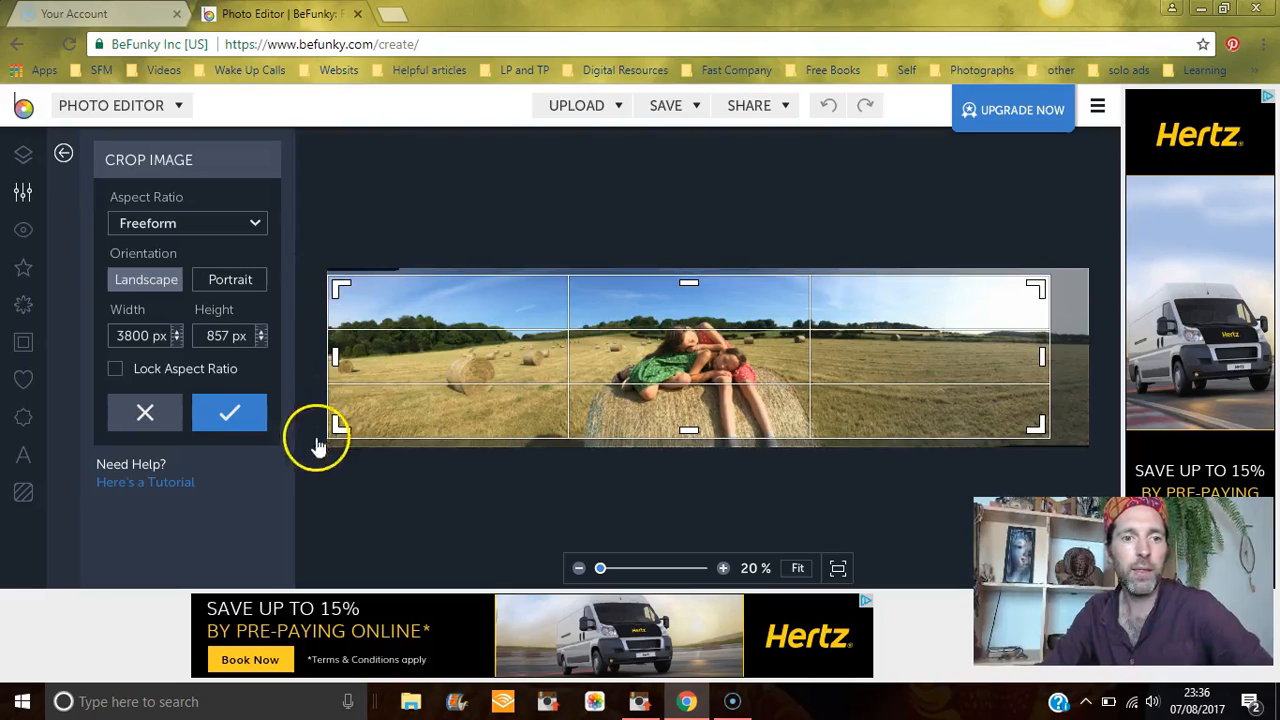
pyautogui.moveTo(331, 440); pyautogui.dragTo(334, 456)
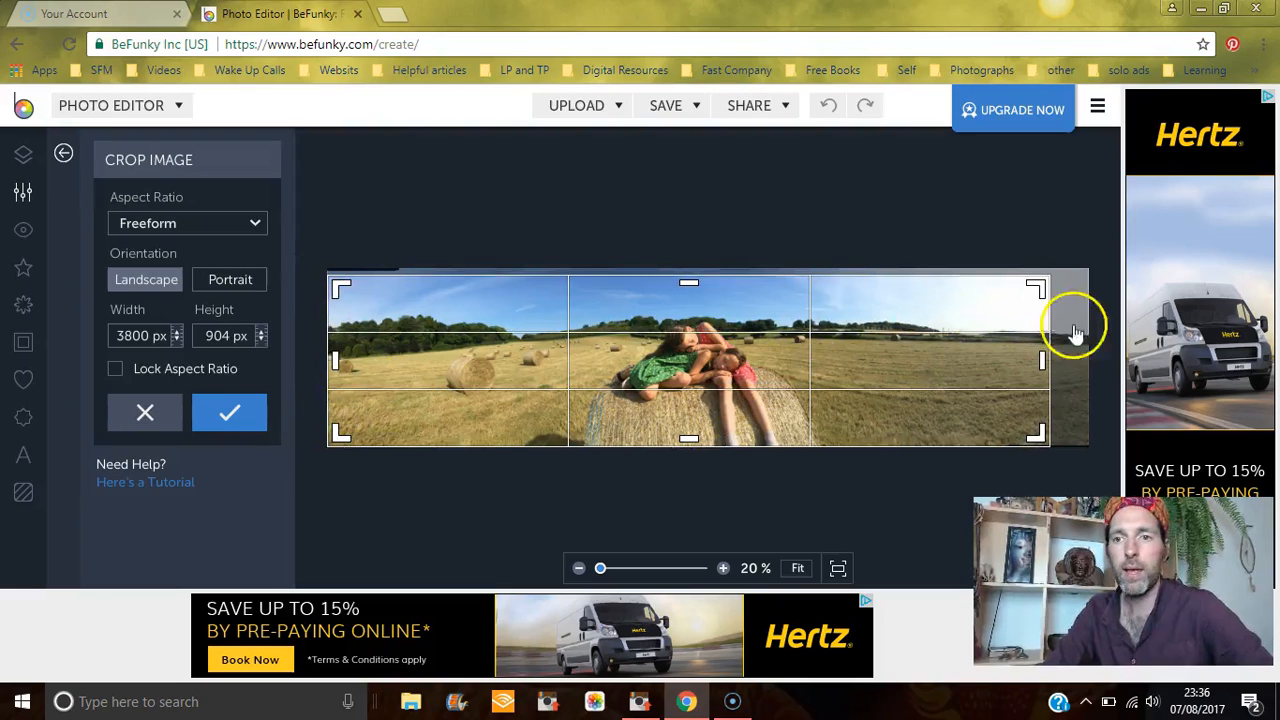
pyautogui.moveTo(1041, 362); pyautogui.dragTo(858, 362)
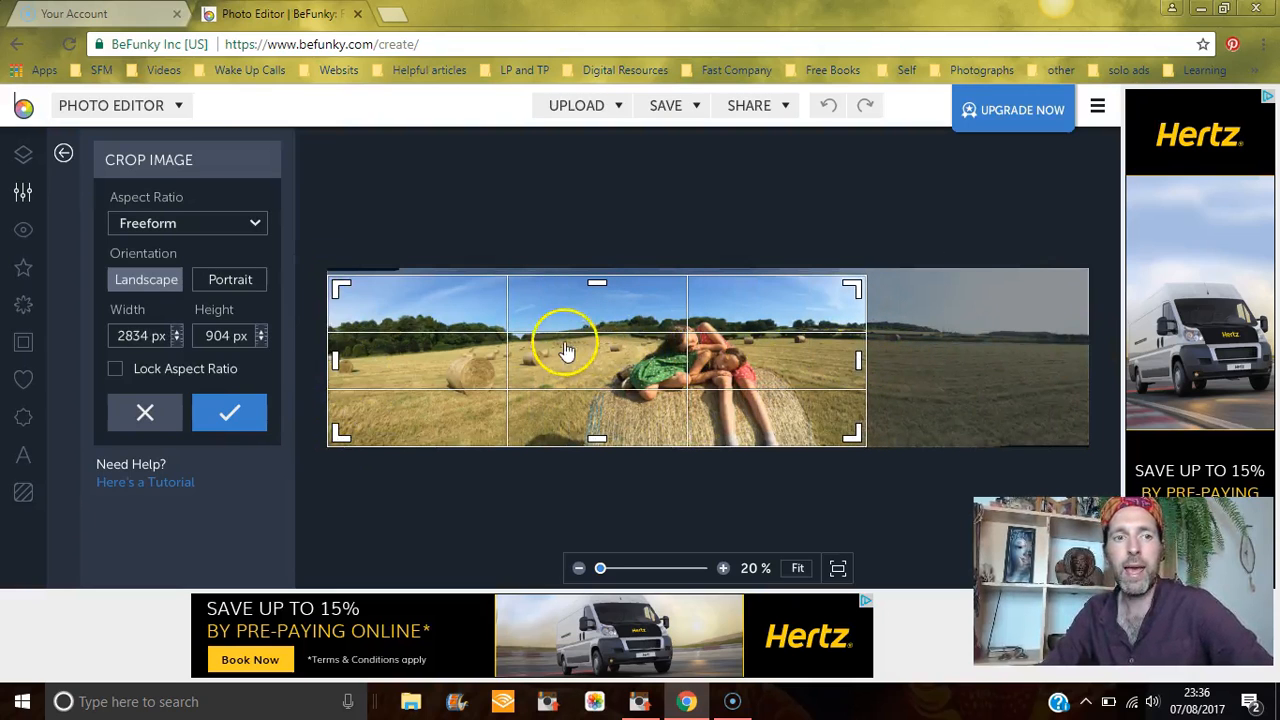
pyautogui.click(230, 418)
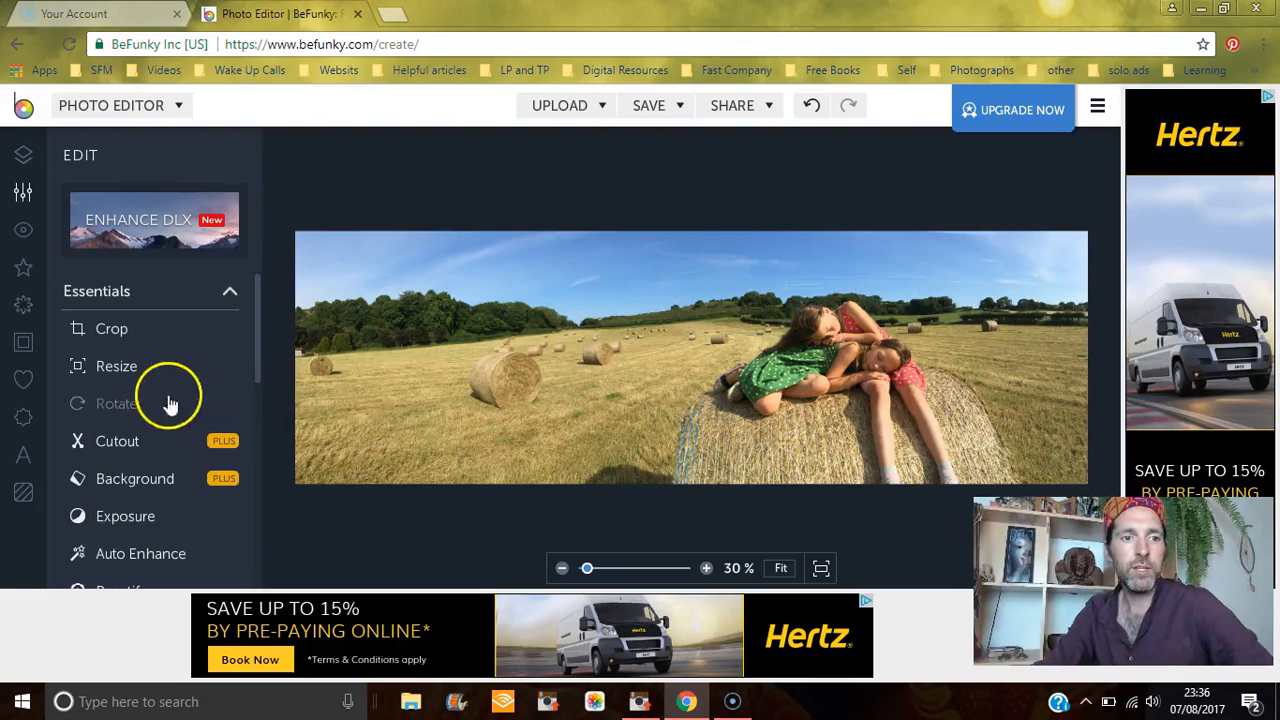
# Step: Resize the cropped photo to a width of 2000 px with the aspect ratio locked
pyautogui.click(125, 375)
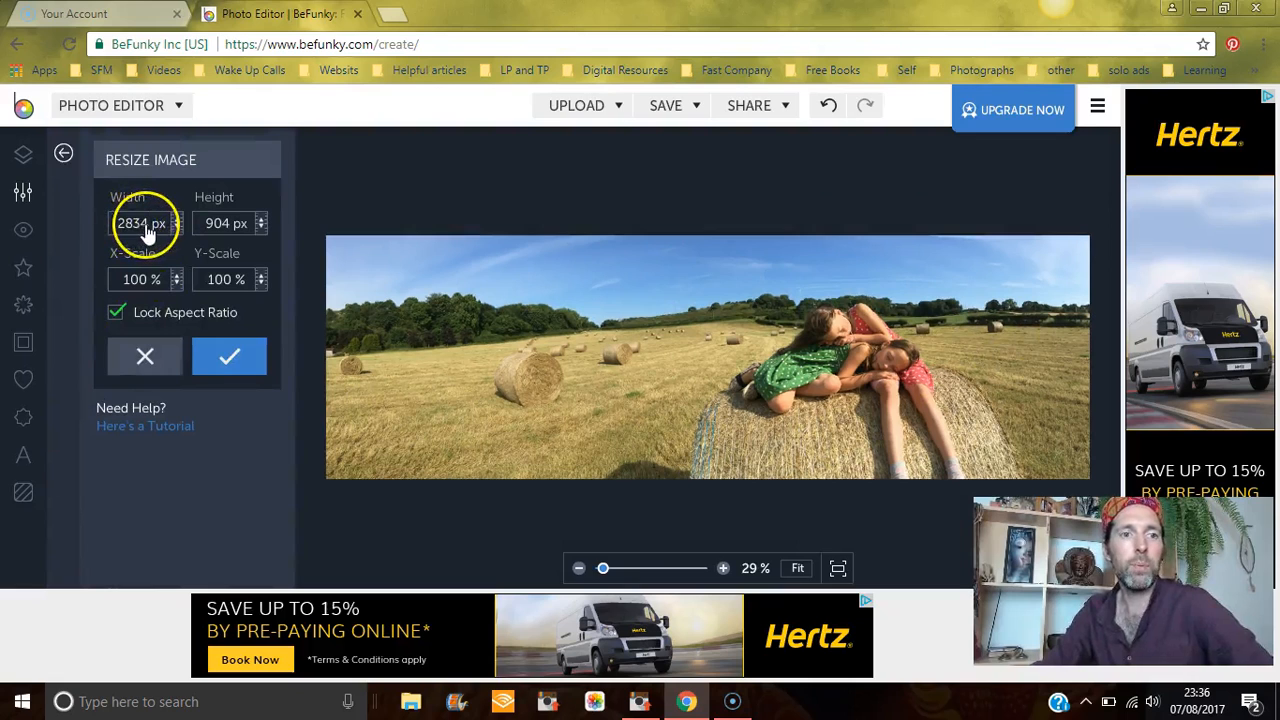
pyautogui.doubleClick(145, 224)
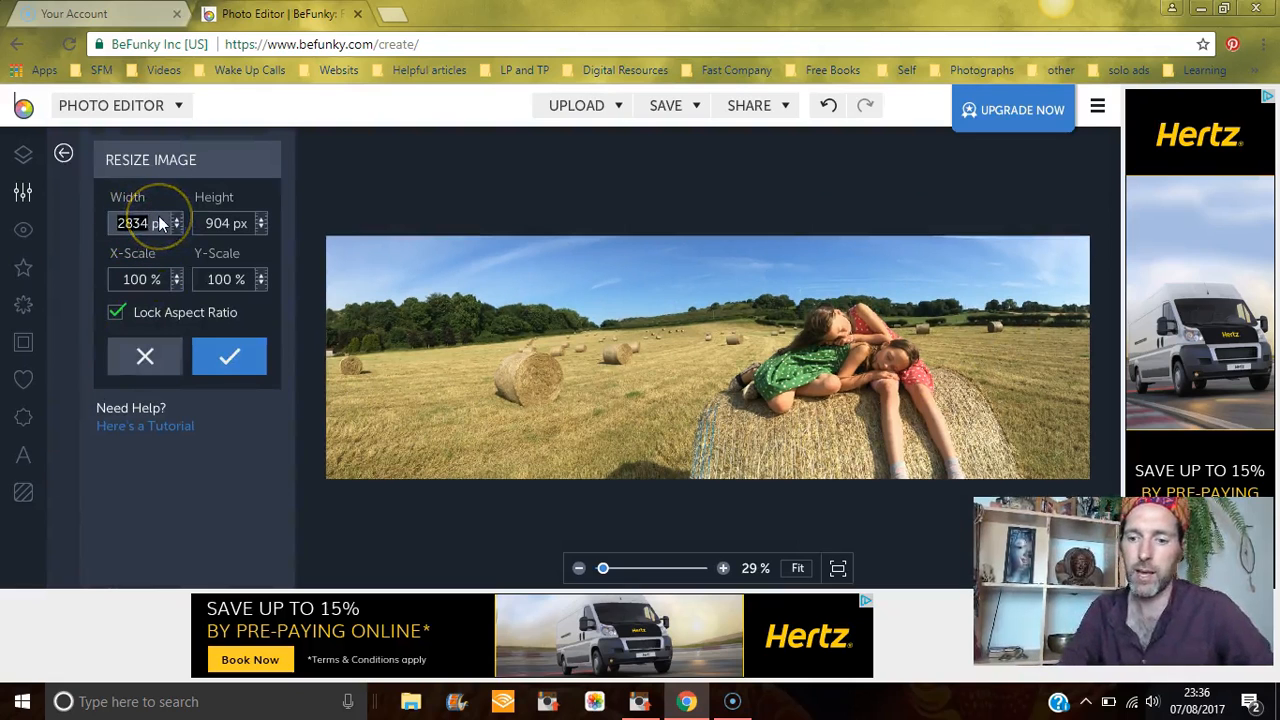
pyautogui.write('2000')
pyautogui.click(270, 289)
pyautogui.click(234, 357)
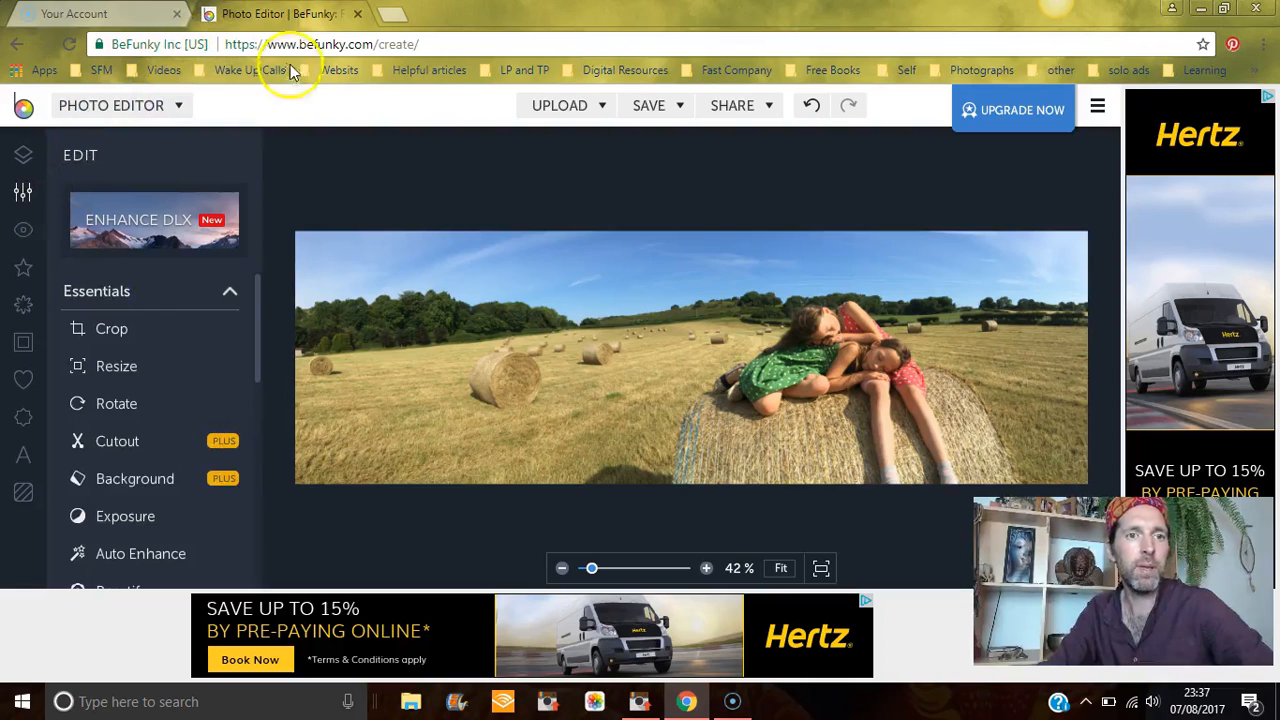
# Step: Try Auto Enhance on the photo at an amount of 100, then discard it
pyautogui.click(140, 554)
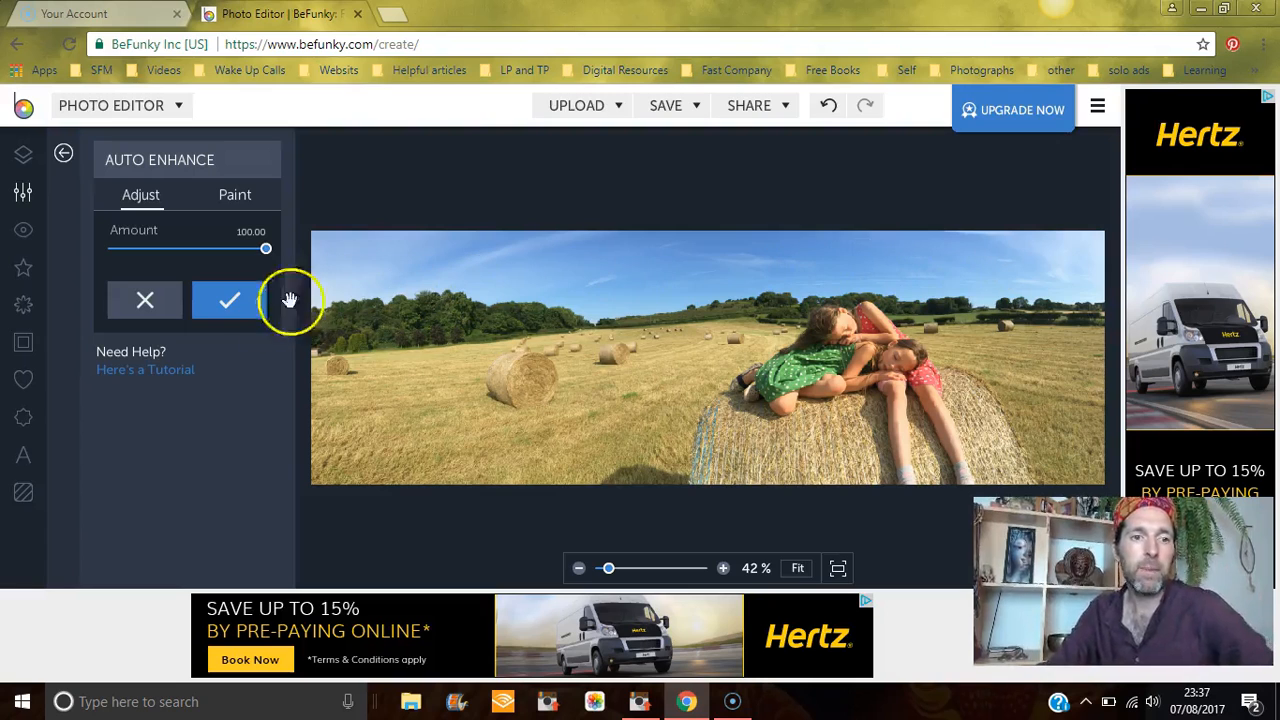
pyautogui.click(148, 300)
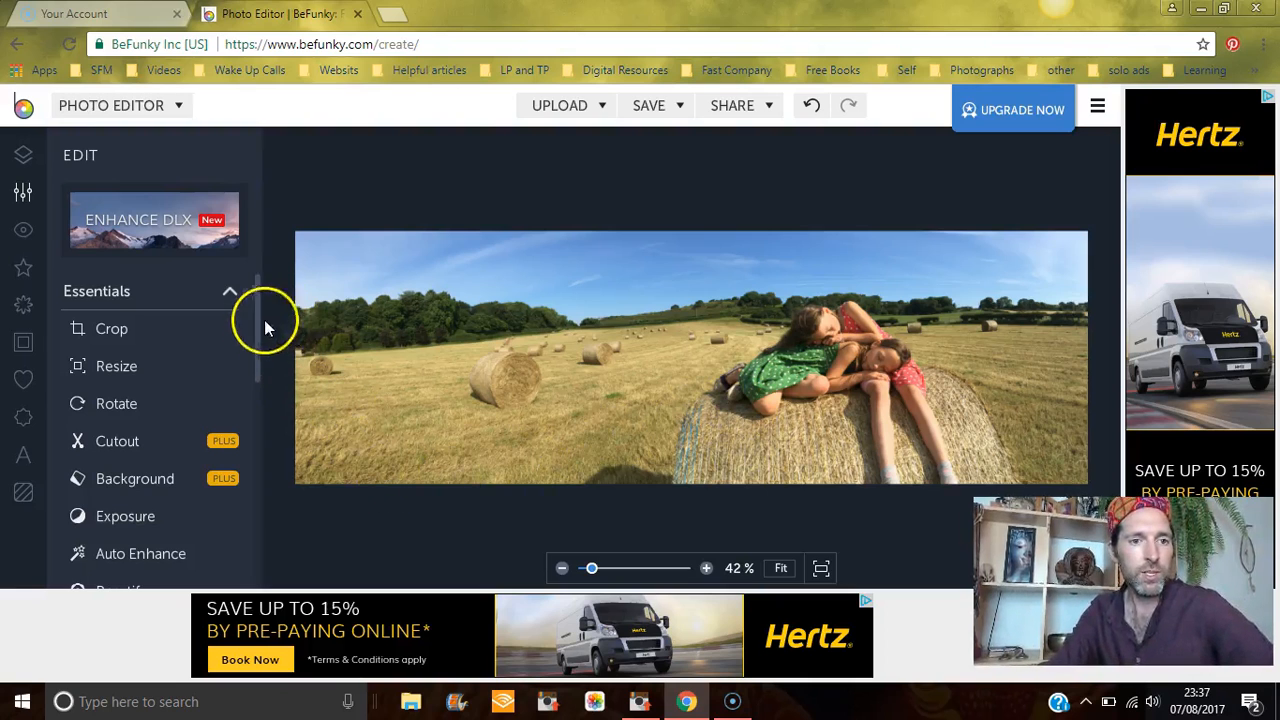
# Step: Apply a Blur with an amount of 3 to the whole photo
pyautogui.moveTo(258, 343); pyautogui.dragTo(261, 483)
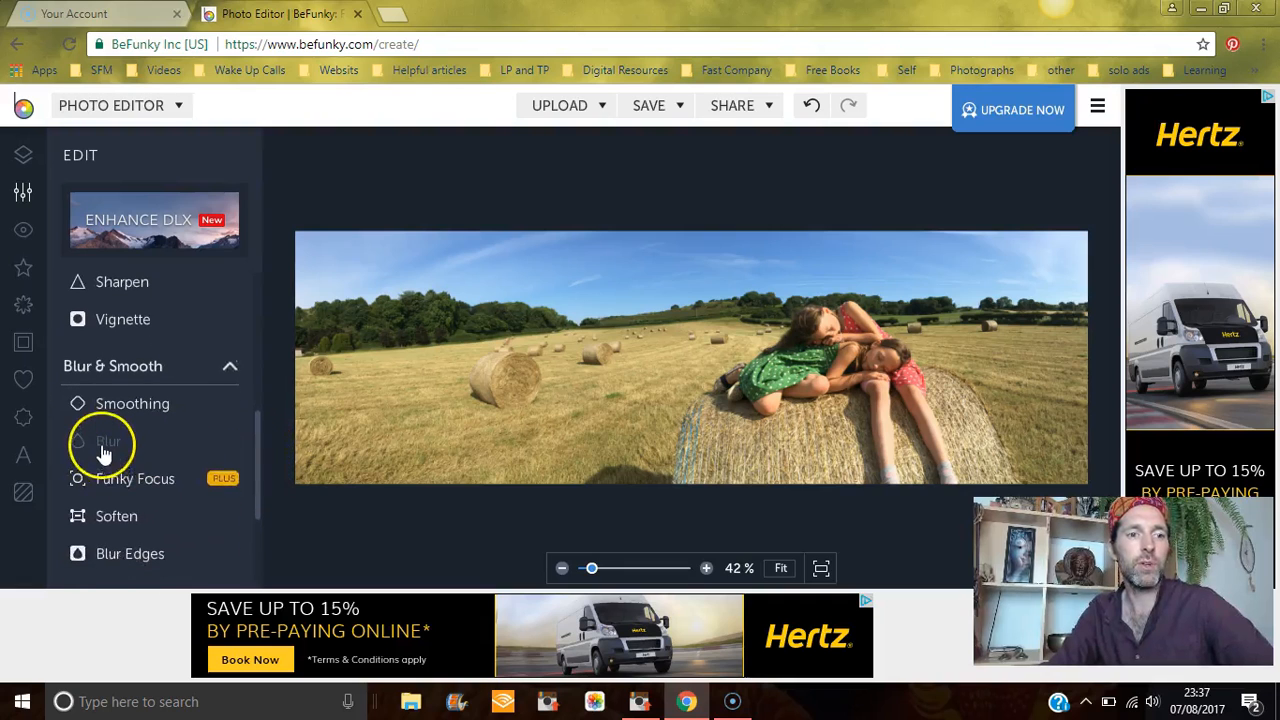
pyautogui.click(104, 440)
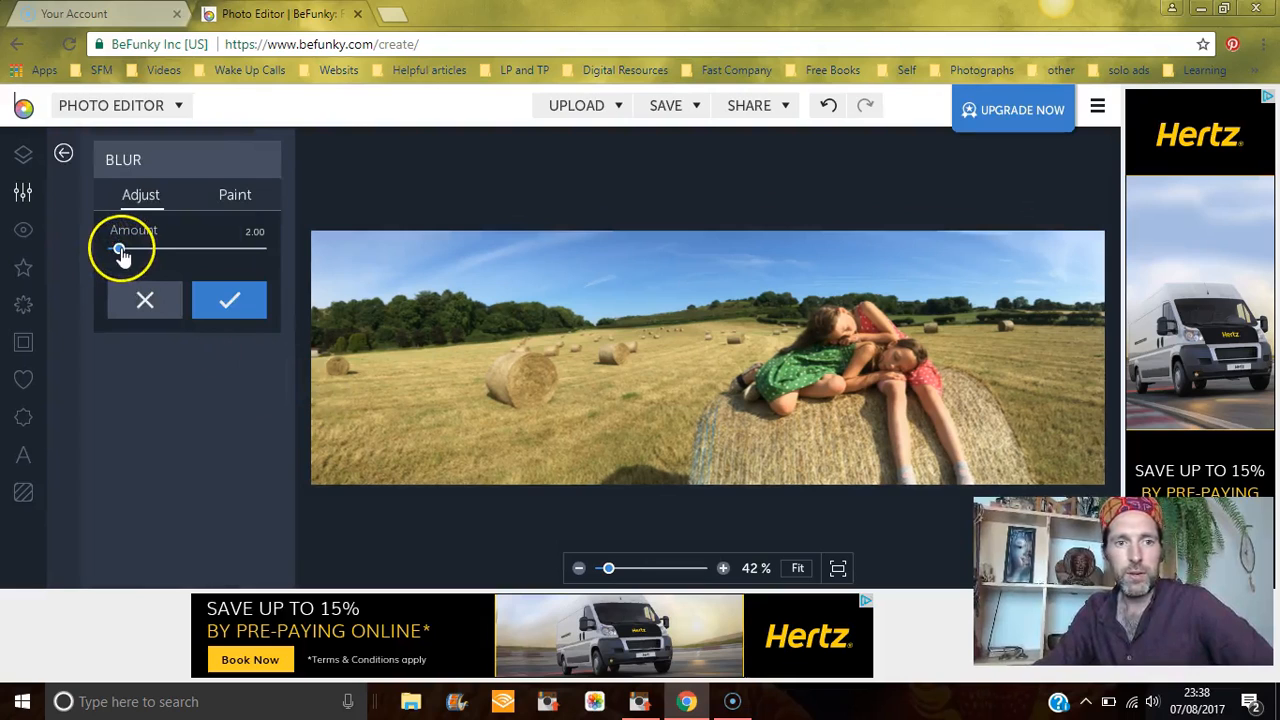
pyautogui.moveTo(120, 250); pyautogui.dragTo(126, 251)
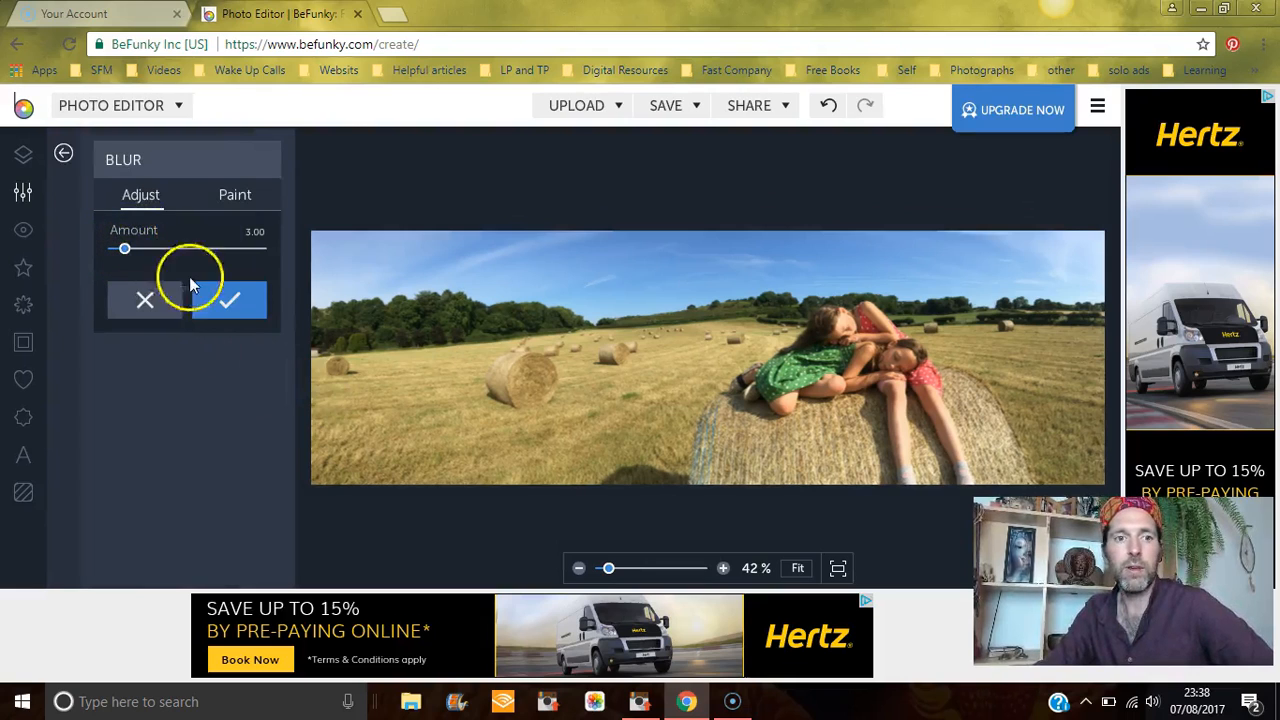
pyautogui.click(229, 303)
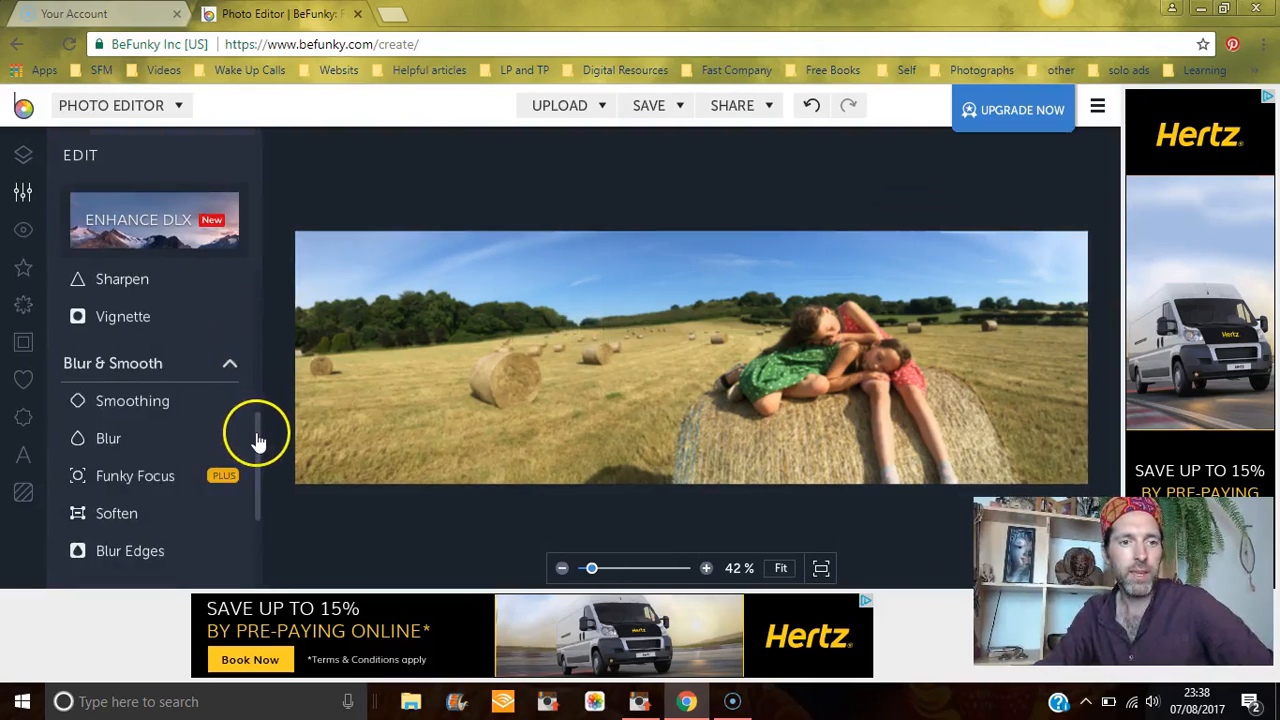
# Step: Add a black oval vignette to the photo with the Darken blend mode and an amount of 100
pyautogui.moveTo(259, 431); pyautogui.dragTo(258, 422)
pyautogui.scroll(1, 258, 405)
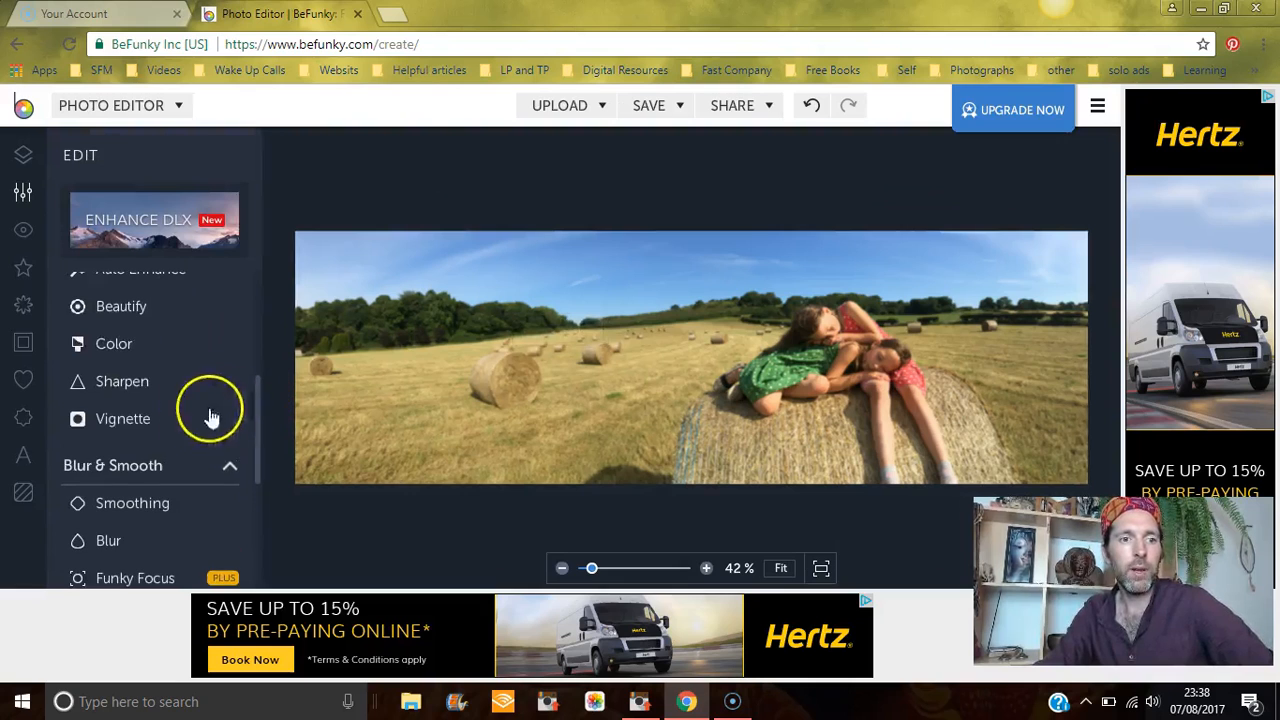
pyautogui.click(118, 419)
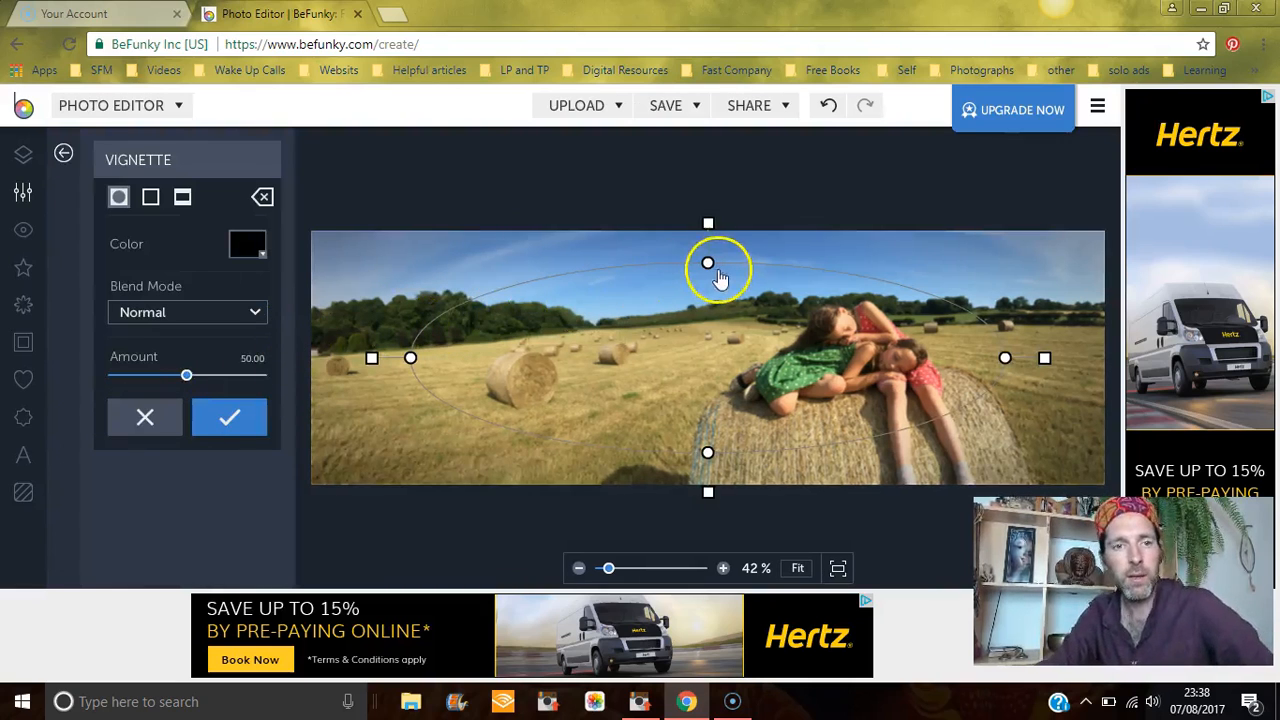
pyautogui.click(257, 315)
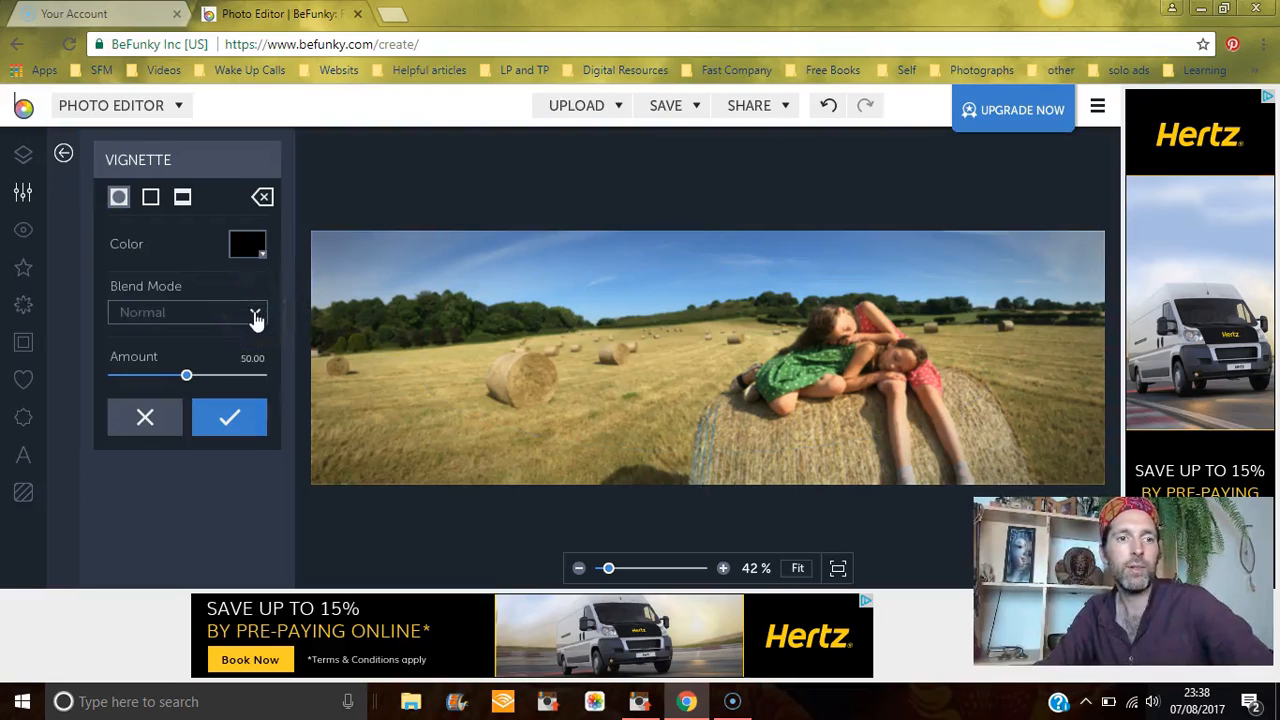
pyautogui.click(257, 319)
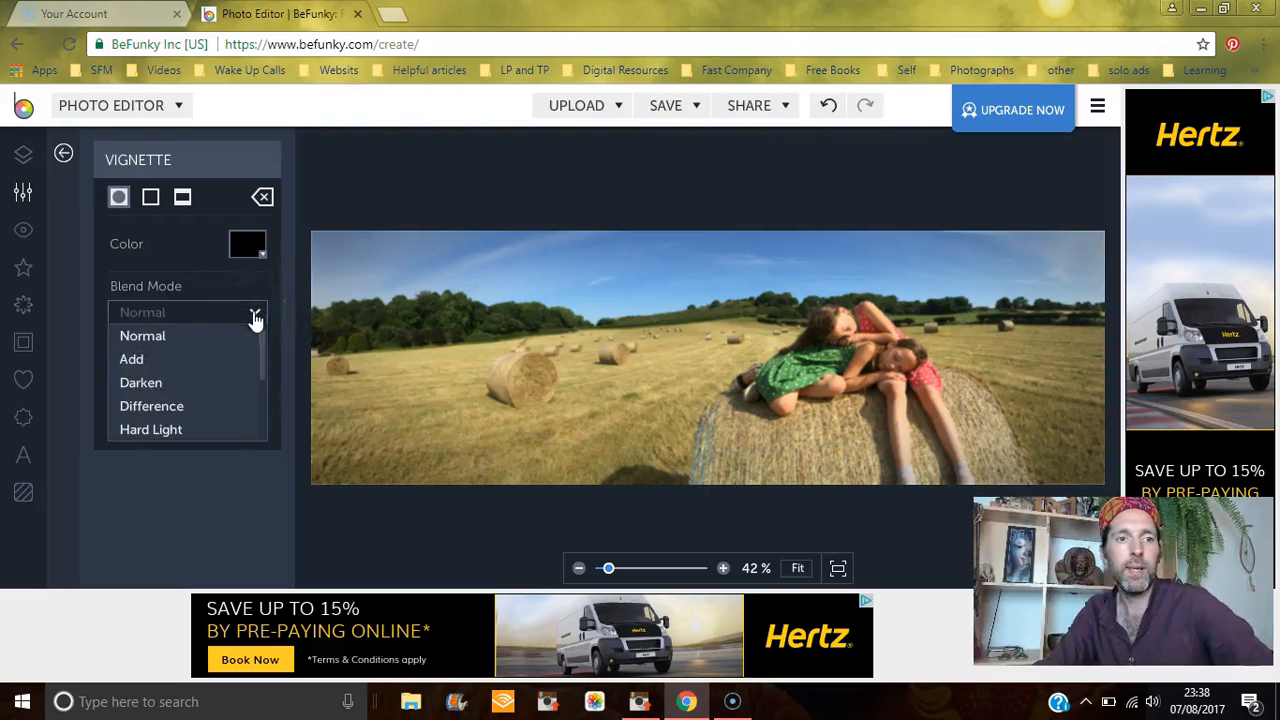
pyautogui.click(145, 386)
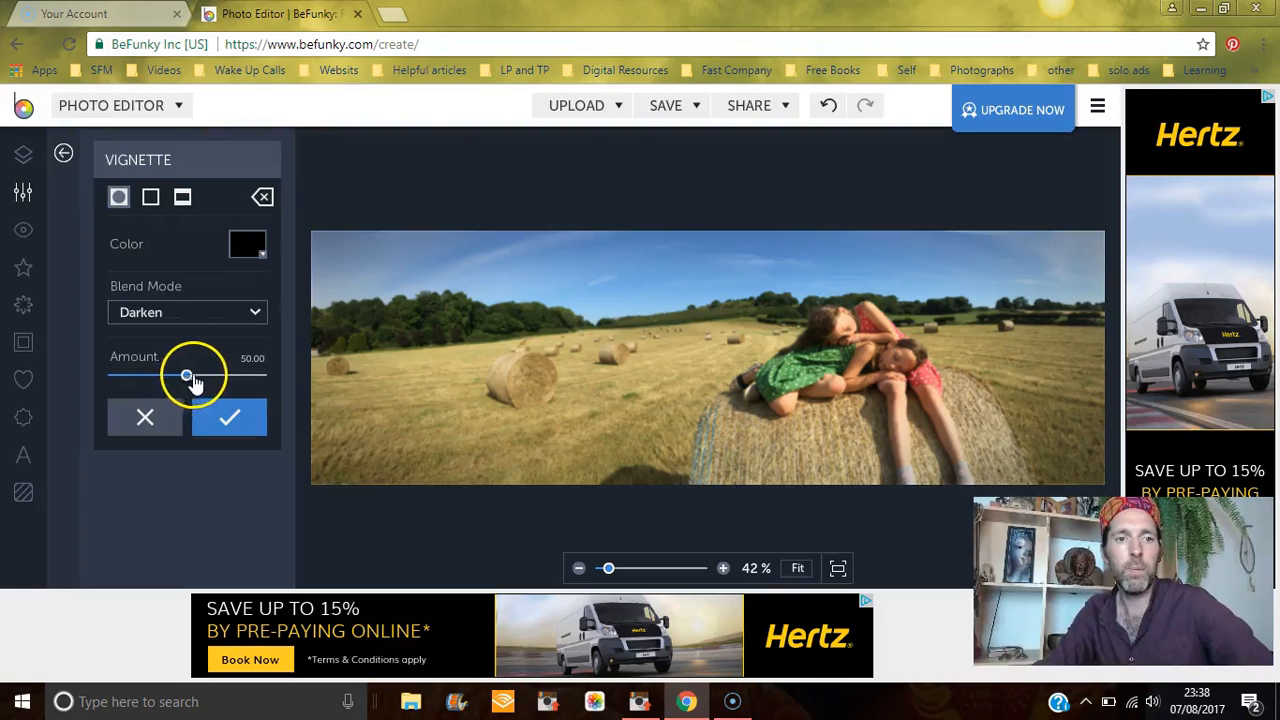
pyautogui.moveTo(189, 378); pyautogui.dragTo(285, 383)
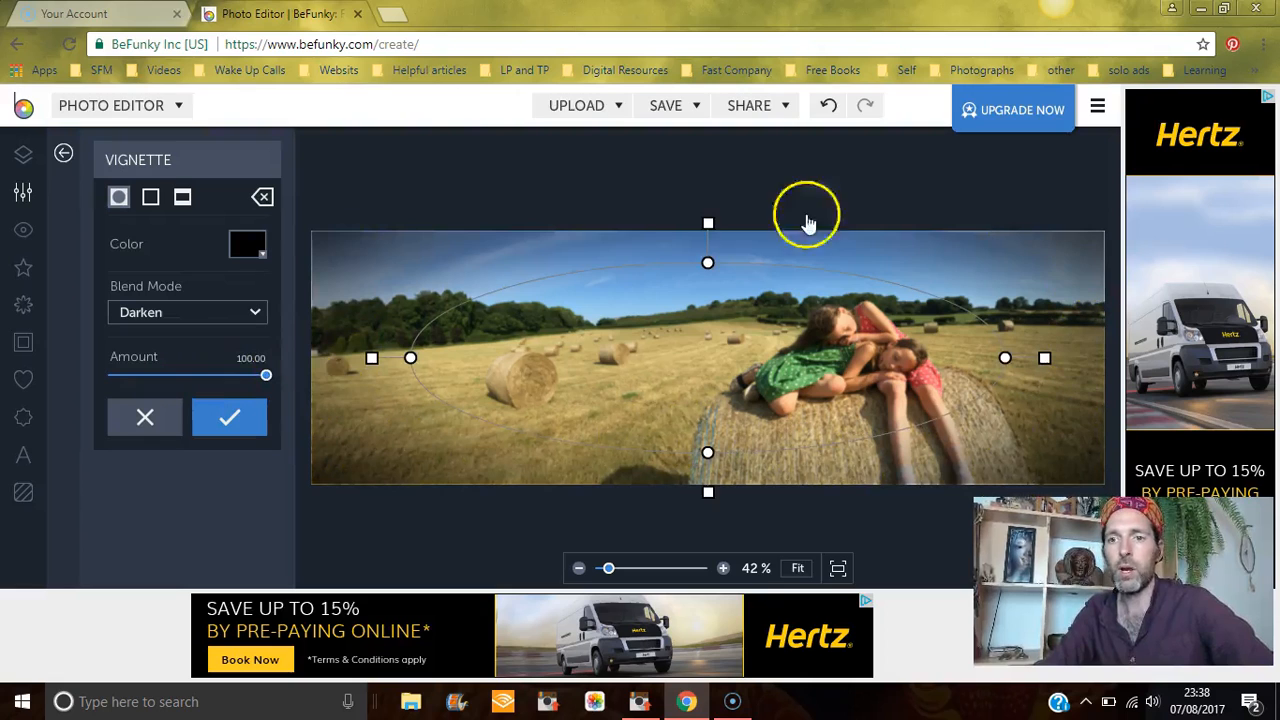
# Step: Try the Hard Light blend mode on the vignette with an amount of 28
pyautogui.click(256, 313)
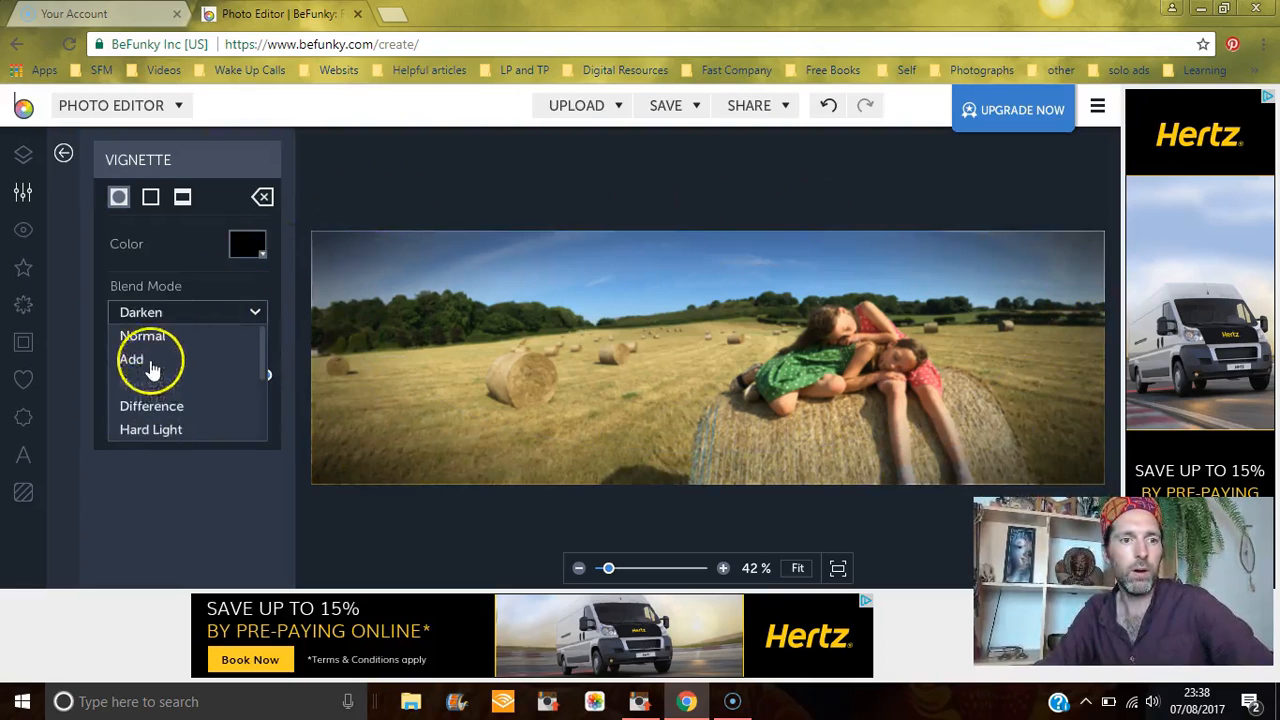
pyautogui.click(152, 432)
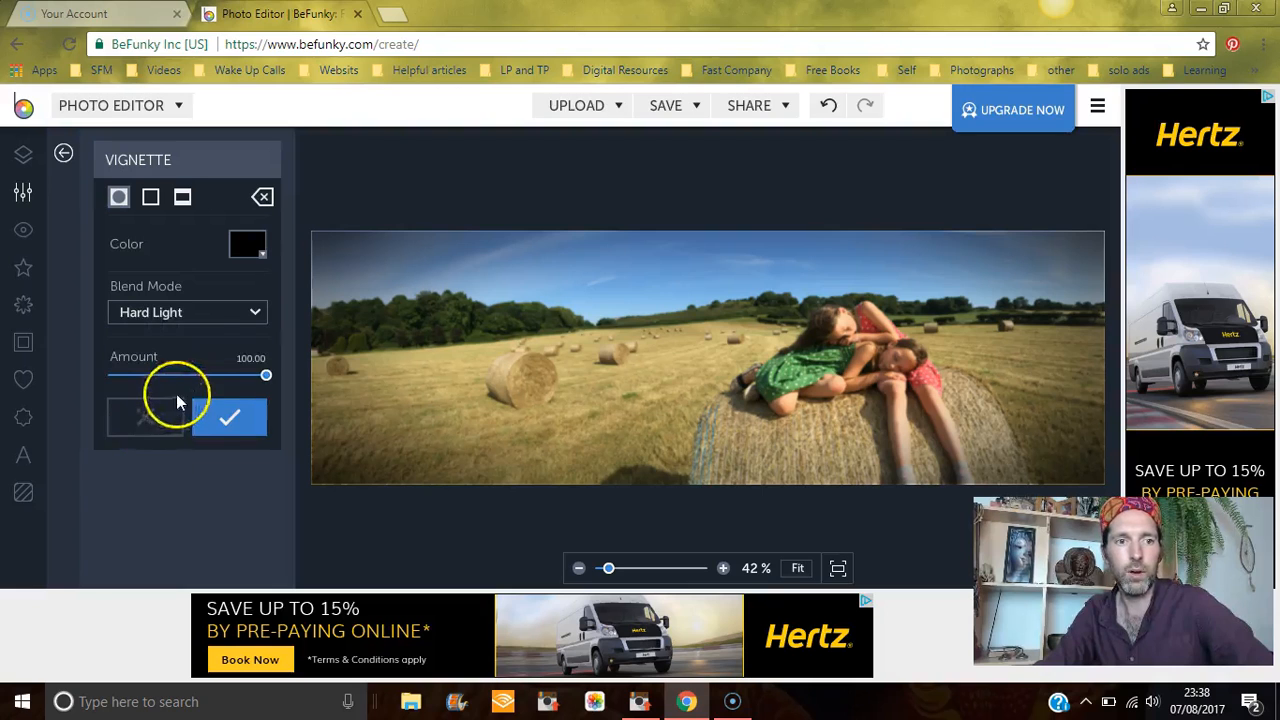
pyautogui.moveTo(265, 375); pyautogui.dragTo(157, 386)
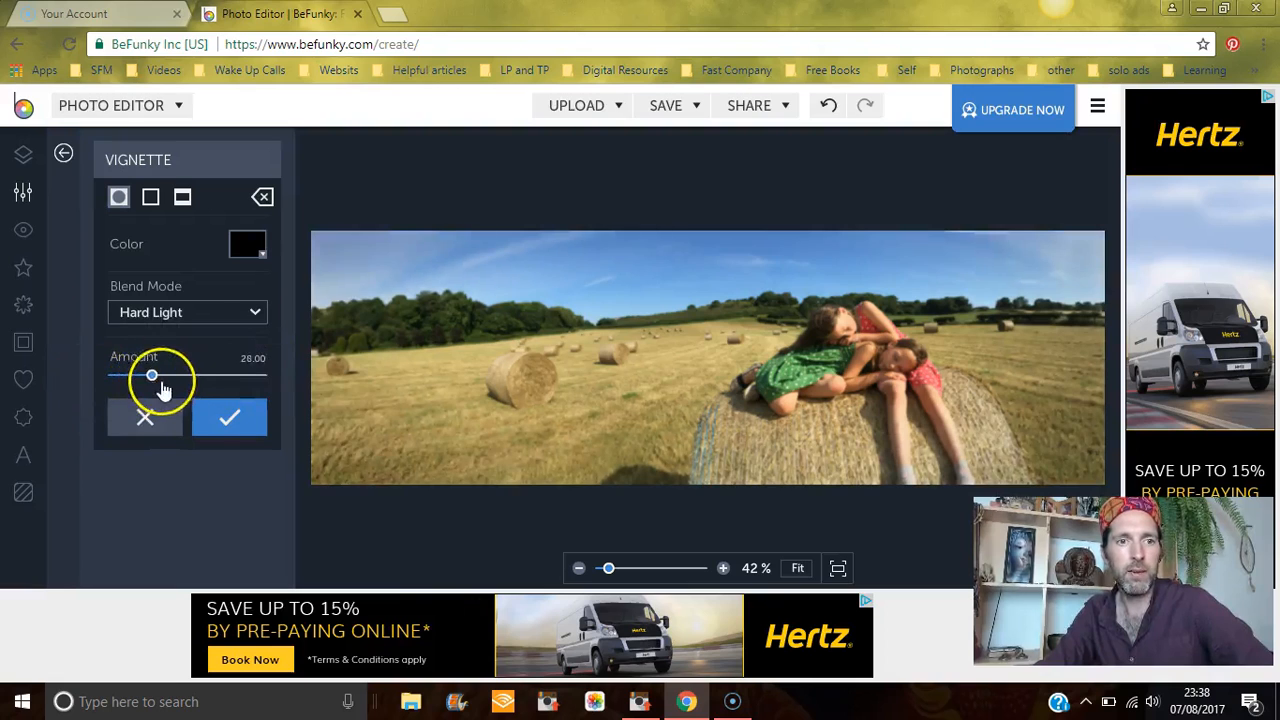
# Step: Set the vignette's blend mode to Darken and its amount to 59, and apply it
pyautogui.click(262, 310)
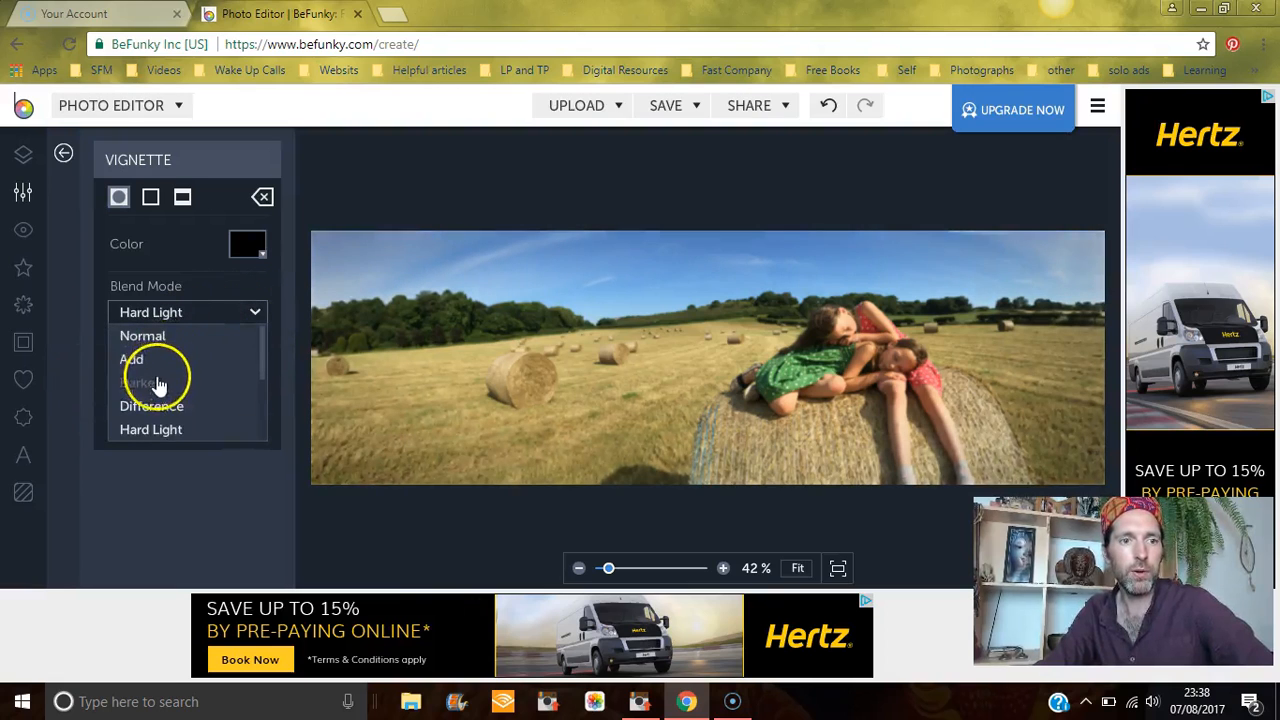
pyautogui.click(160, 384)
pyautogui.moveTo(170, 383); pyautogui.dragTo(202, 372)
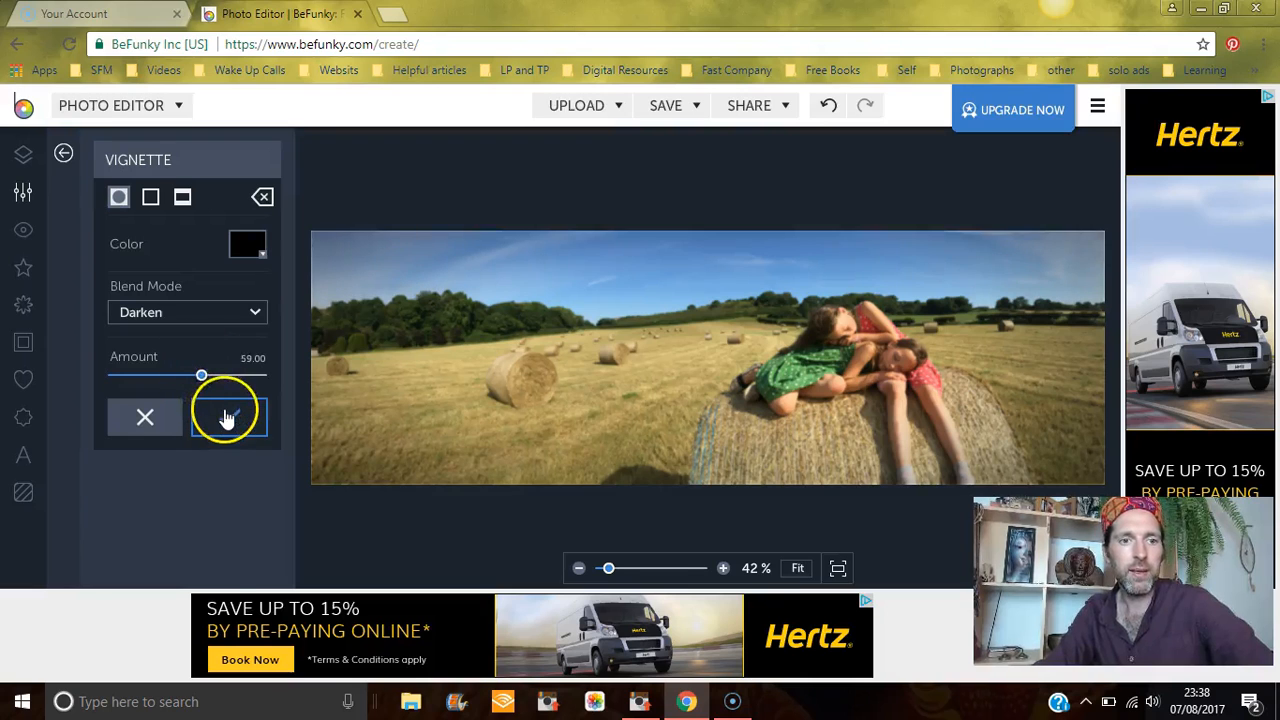
pyautogui.click(224, 413)
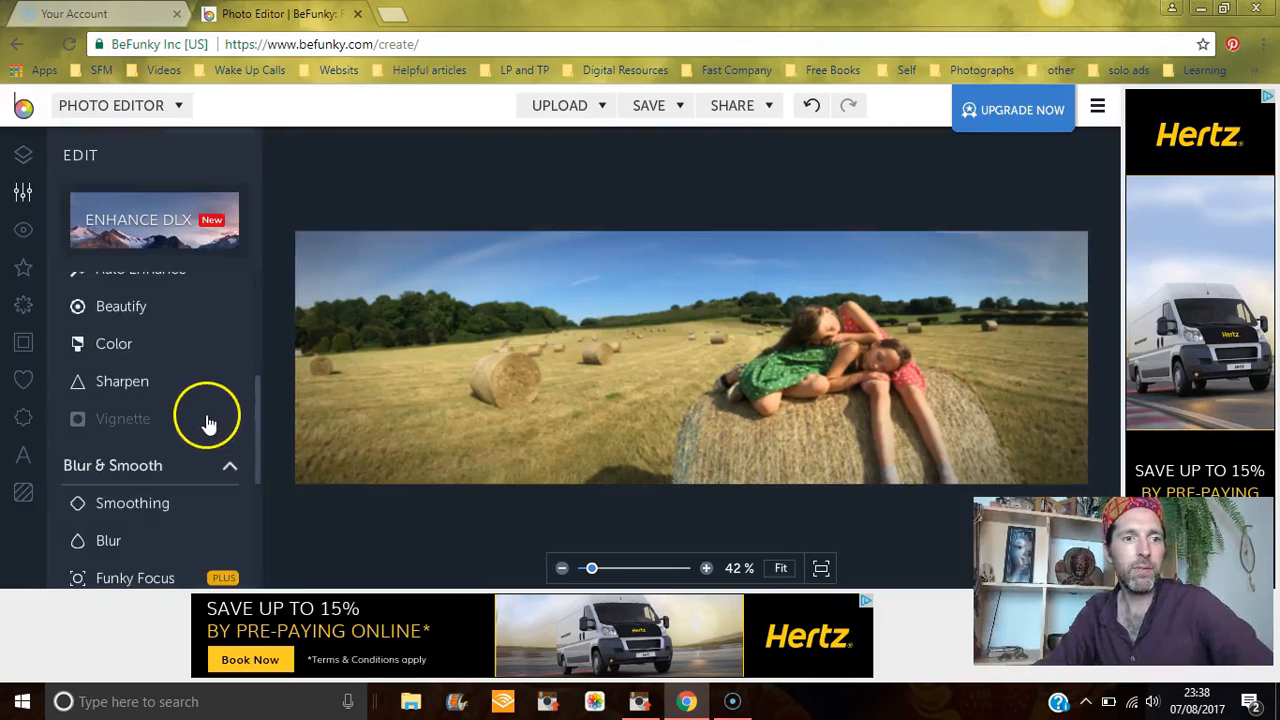
# Step: Lower the photo's color saturation to -17 and apply the adjustment
pyautogui.click(112, 345)
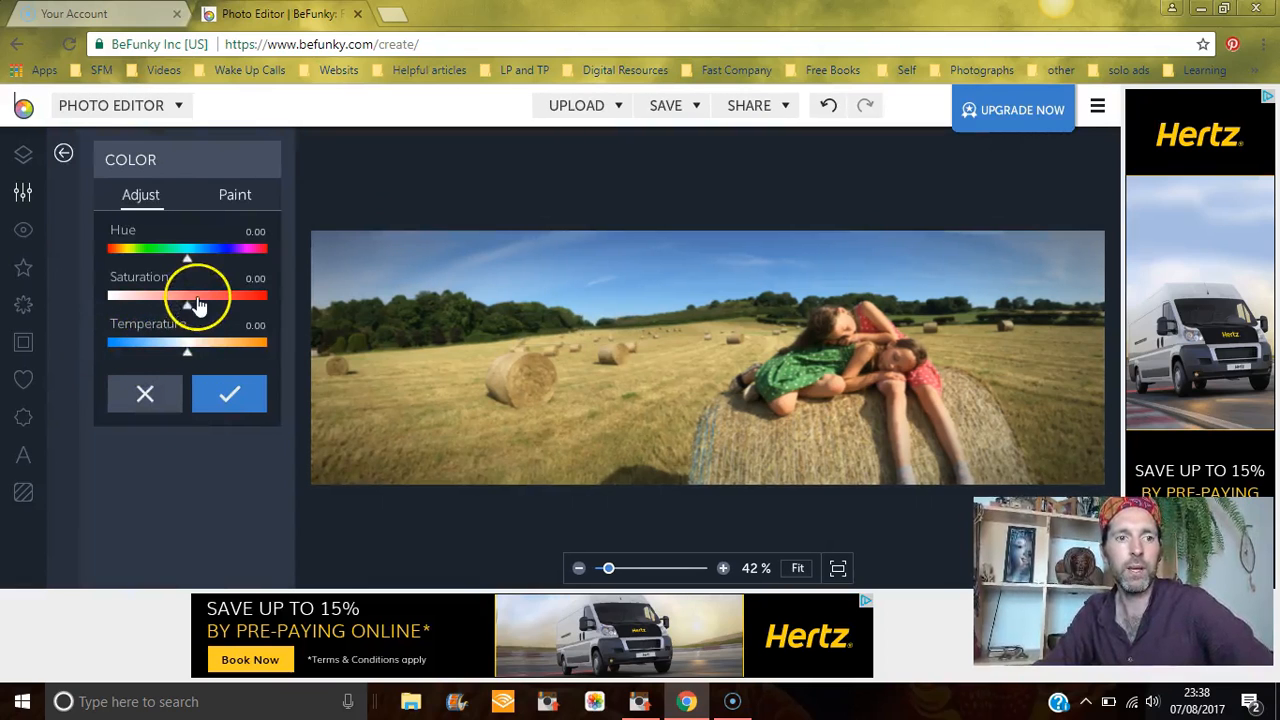
pyautogui.moveTo(190, 310); pyautogui.dragTo(107, 312)
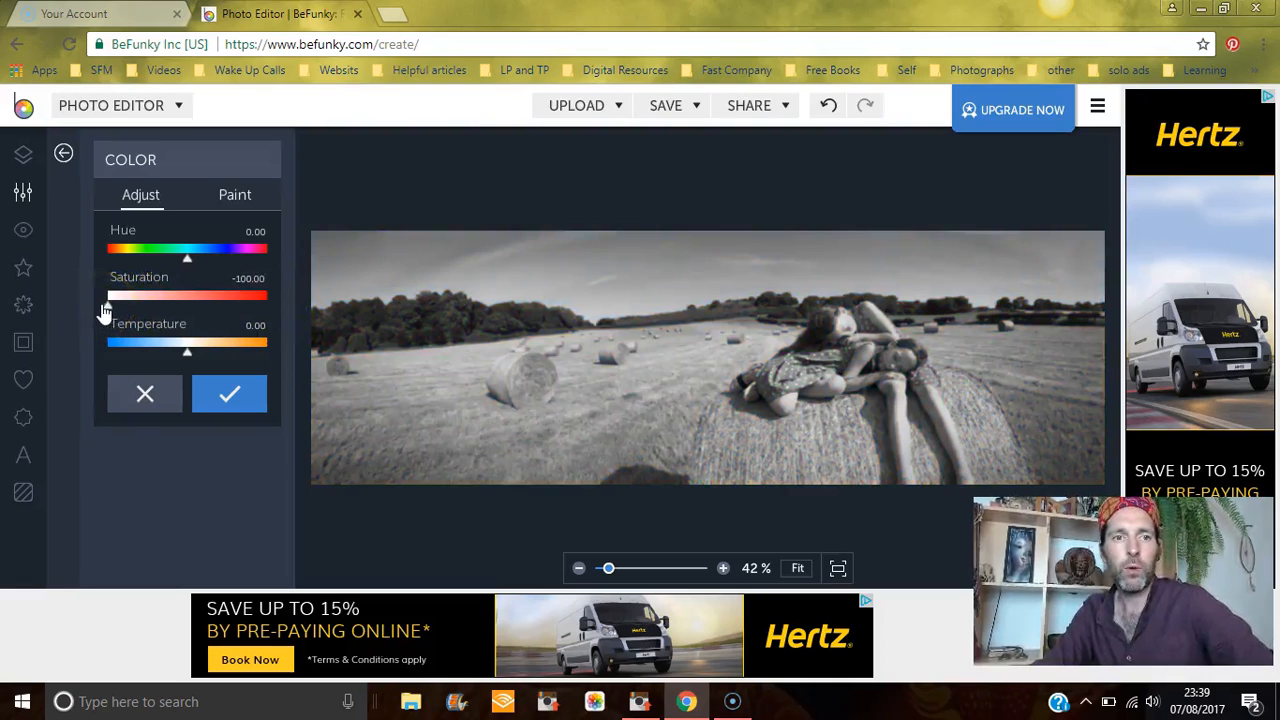
pyautogui.moveTo(107, 312); pyautogui.dragTo(173, 307)
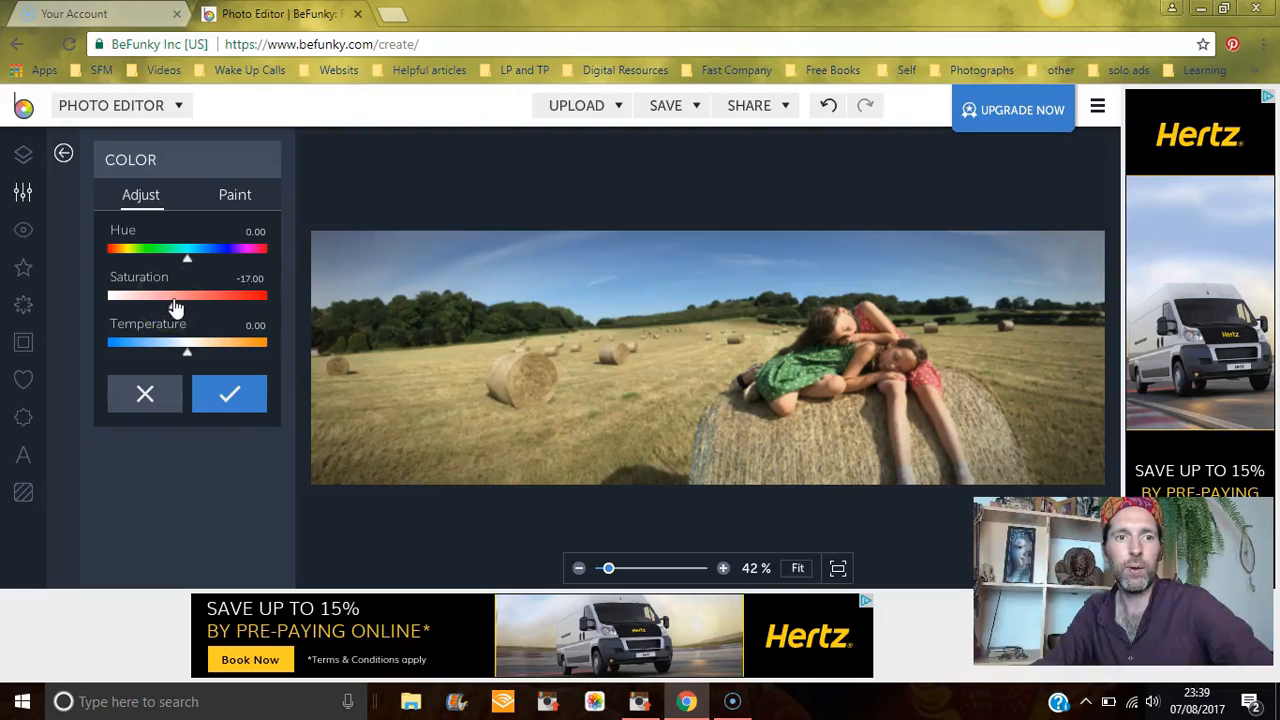
pyautogui.click(224, 390)
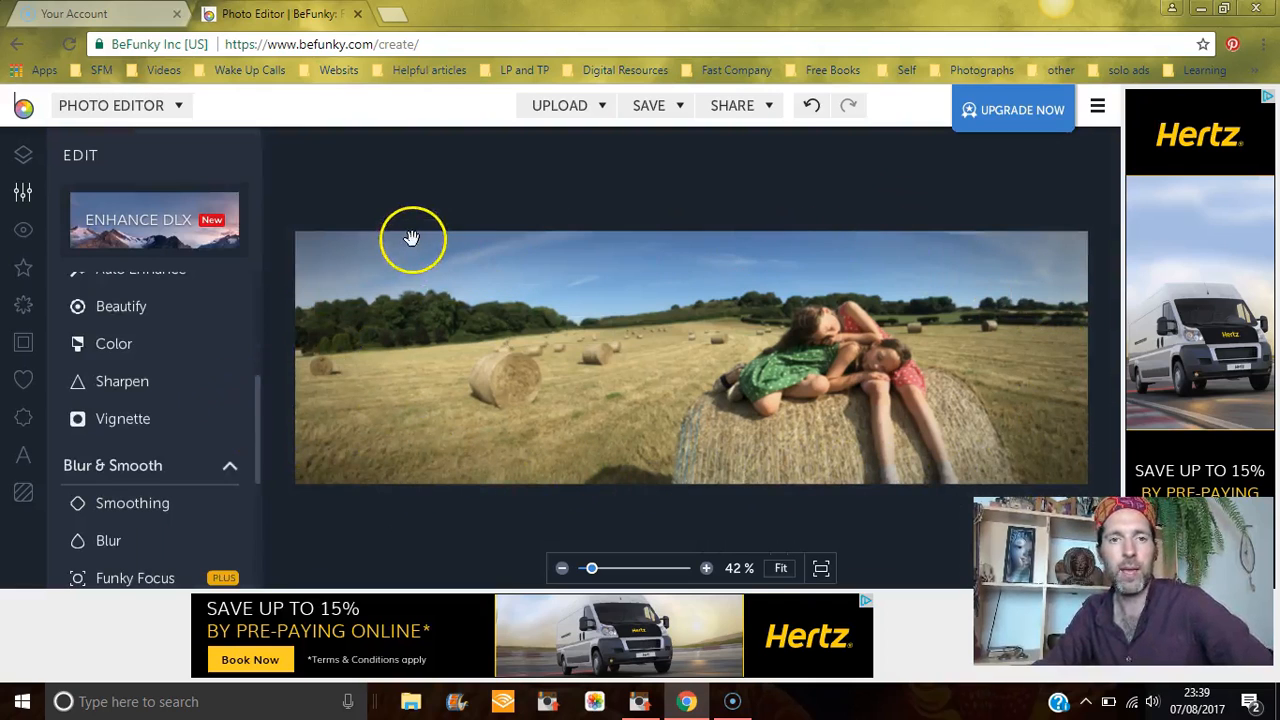
# Step: Start saving the edited photo to the computer with the filename Hay Field1
pyautogui.click(662, 107)
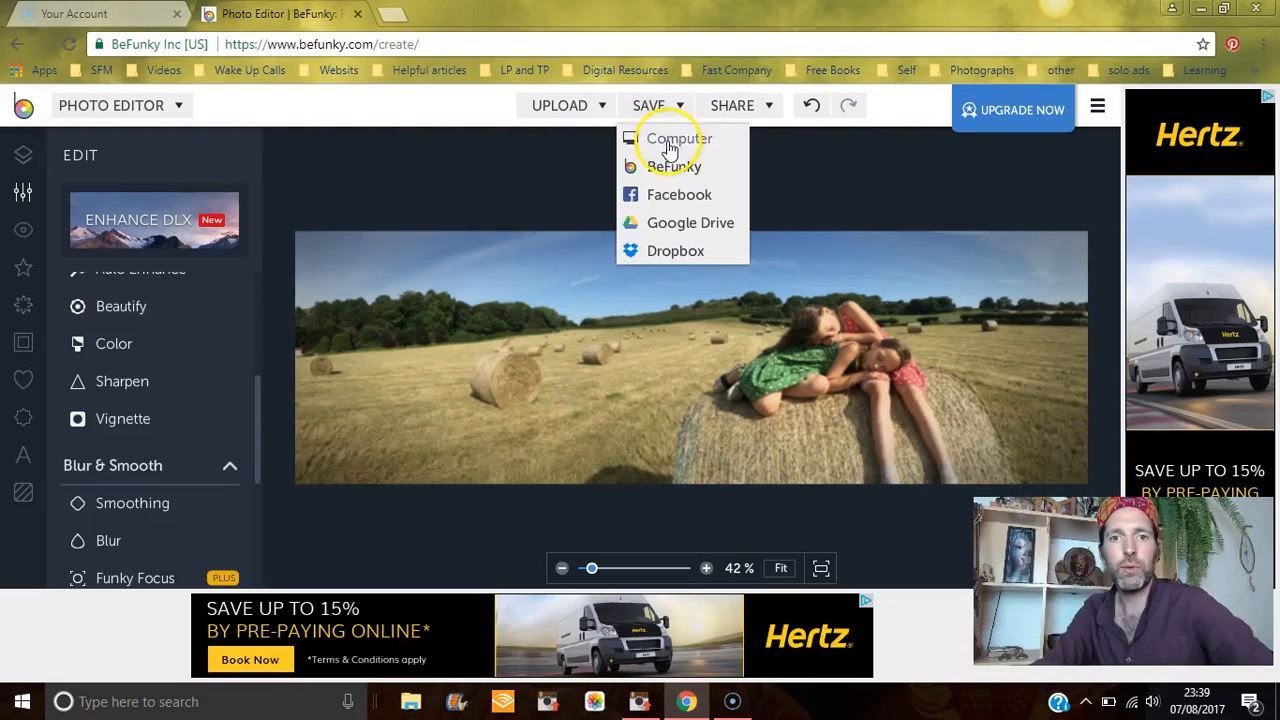
pyautogui.click(670, 145)
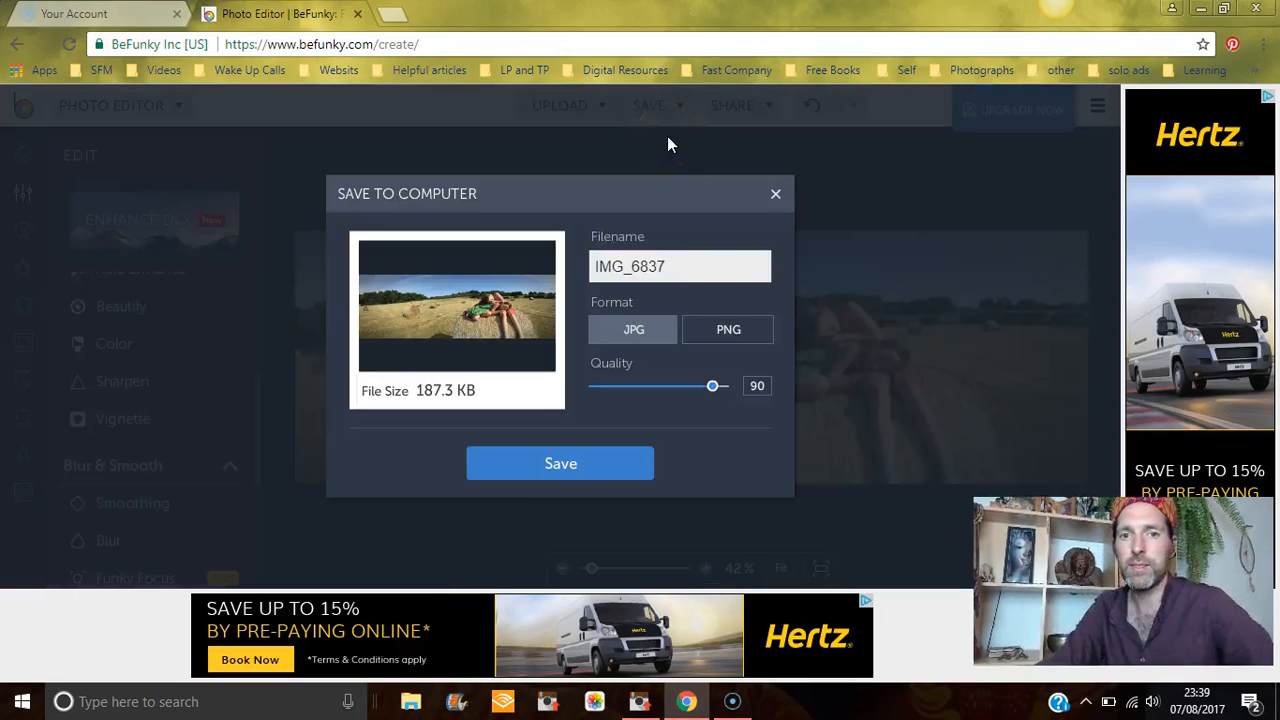
pyautogui.moveTo(704, 265); pyautogui.dragTo(502, 260)
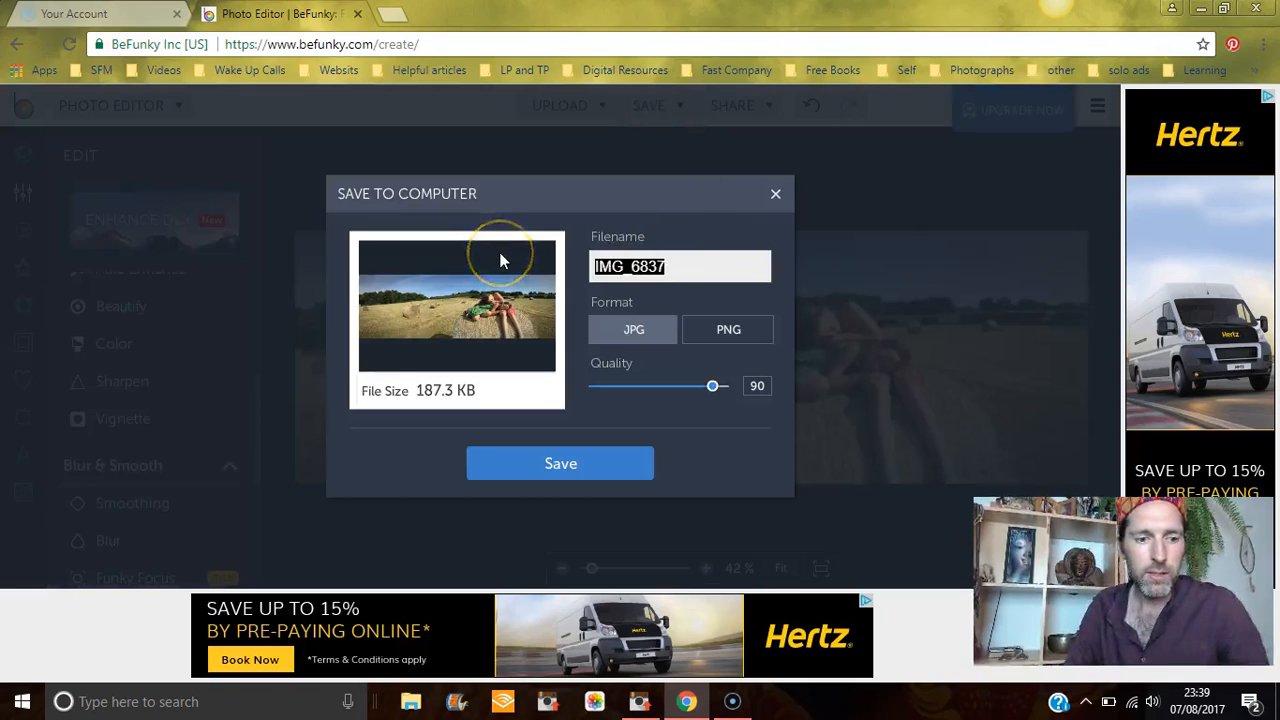
pyautogui.write('Hay')
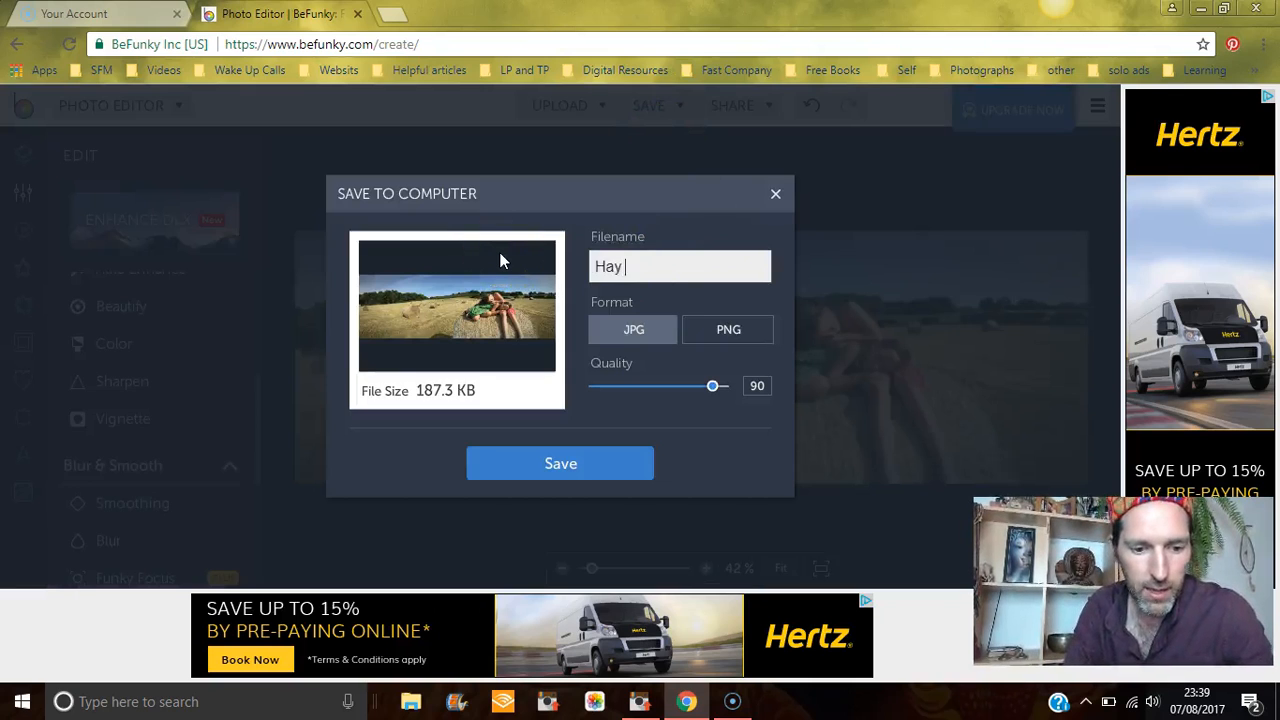
pyautogui.write(' Field1')
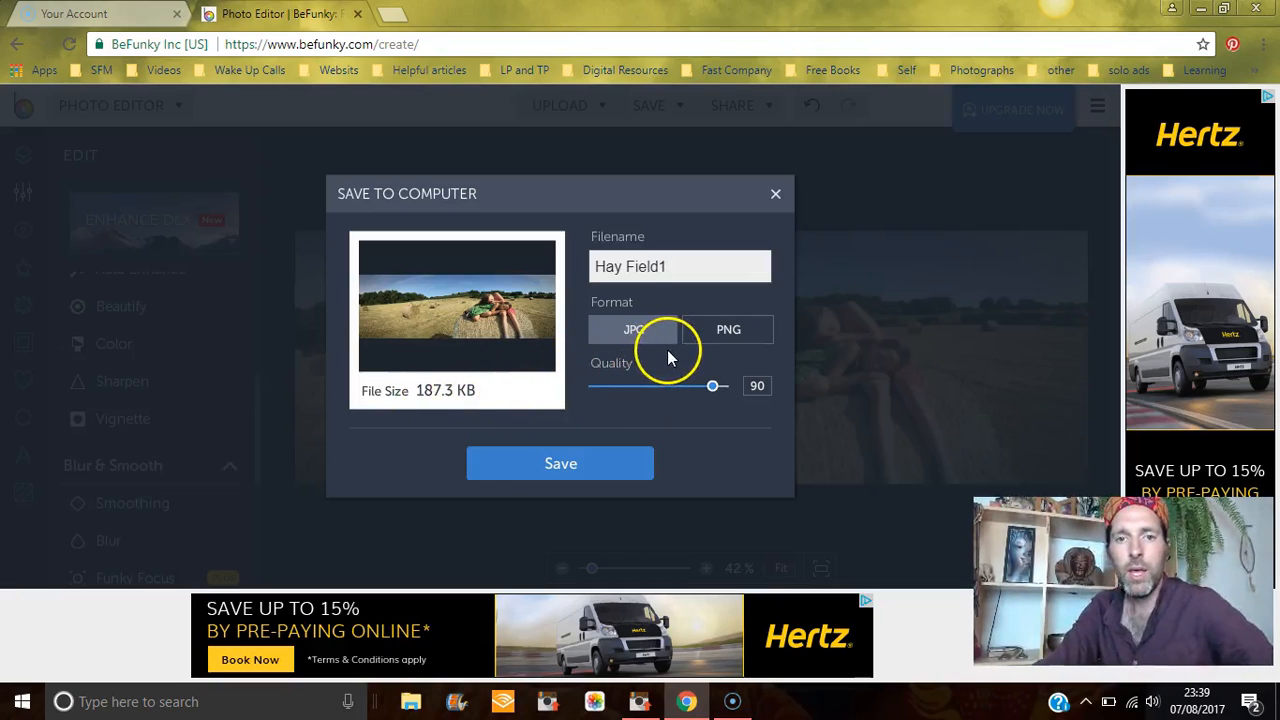
# Step: Set the export quality to 70 and keep JPG as the format after checking the PNG option
pyautogui.moveTo(713, 390); pyautogui.dragTo(695, 390)
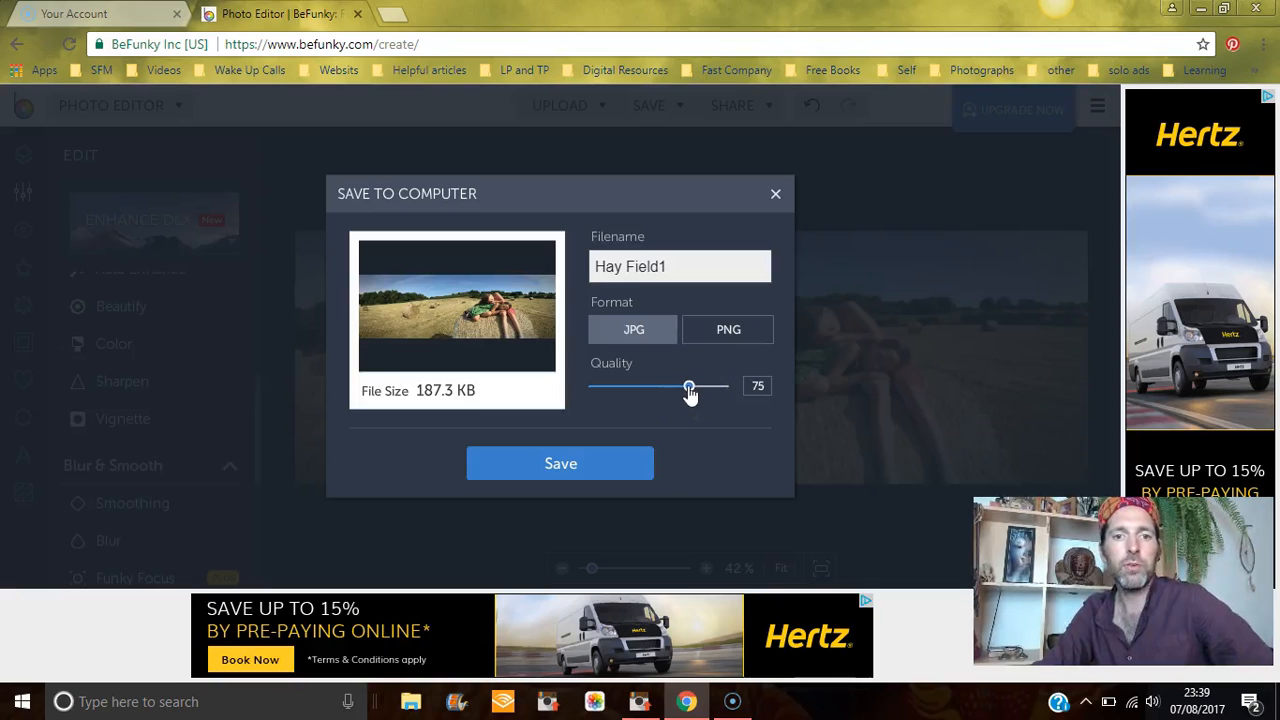
pyautogui.moveTo(682, 393); pyautogui.dragTo(682, 393)
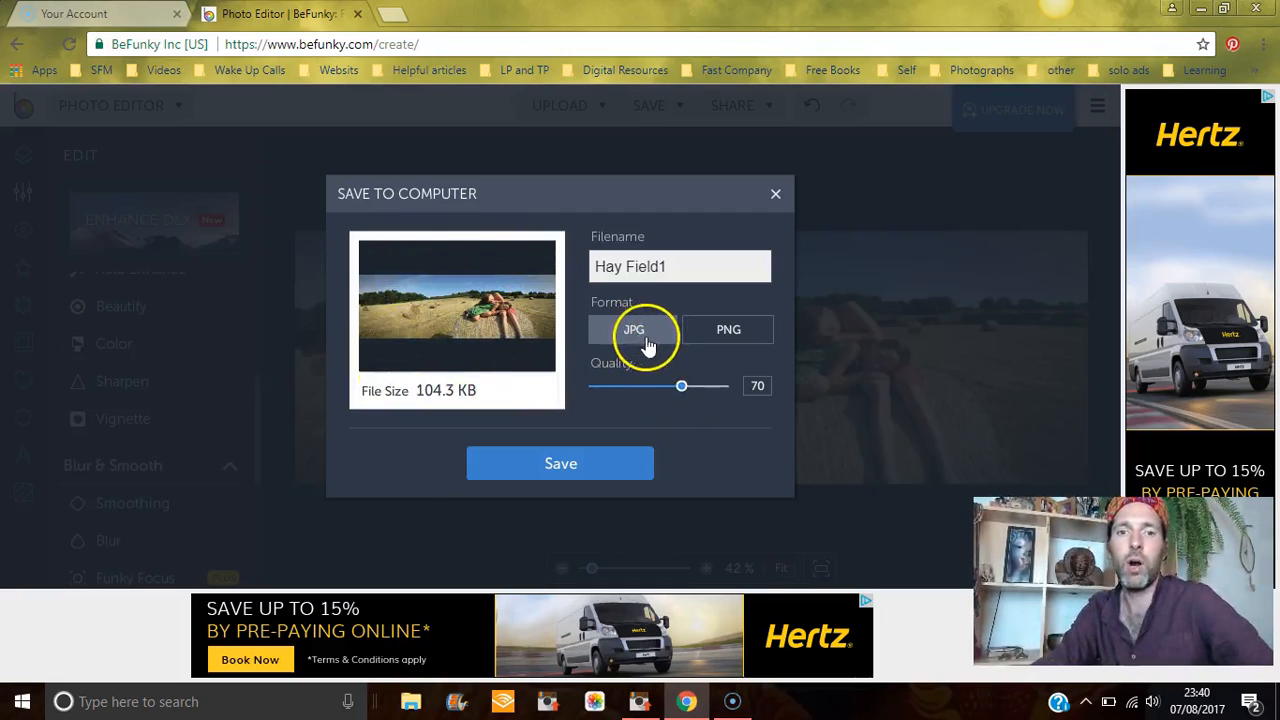
pyautogui.click(726, 333)
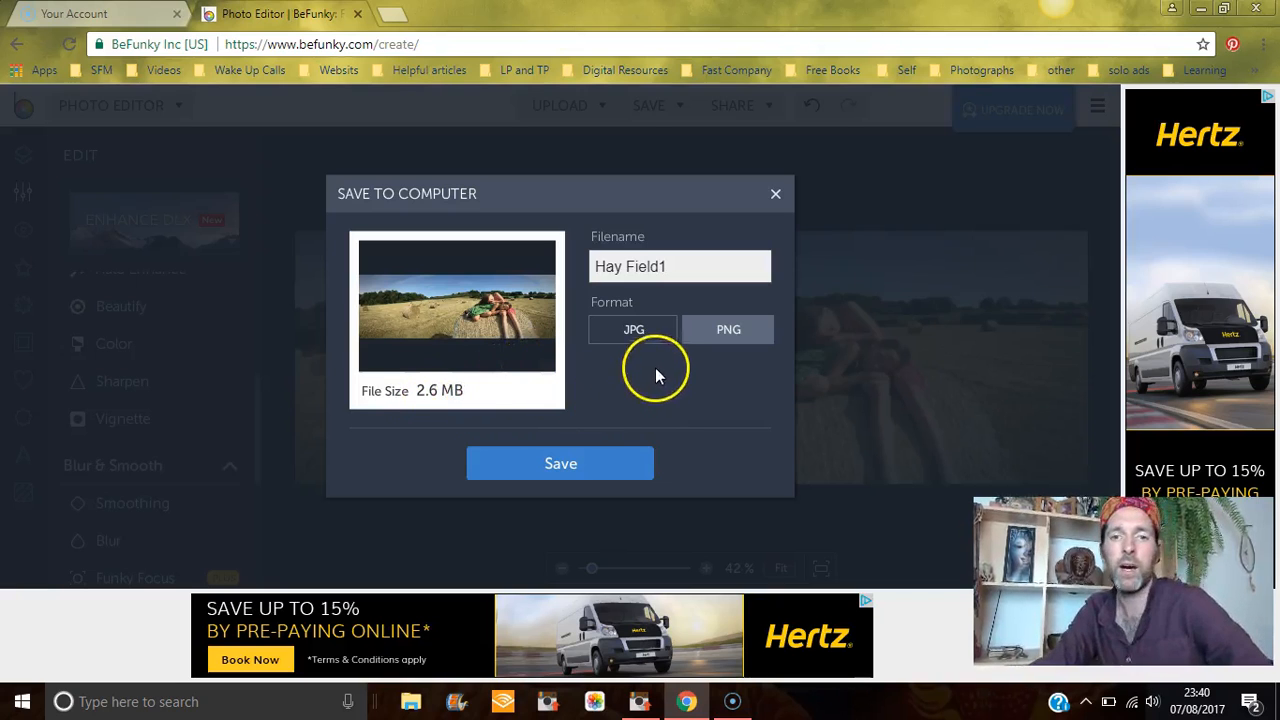
pyautogui.click(633, 333)
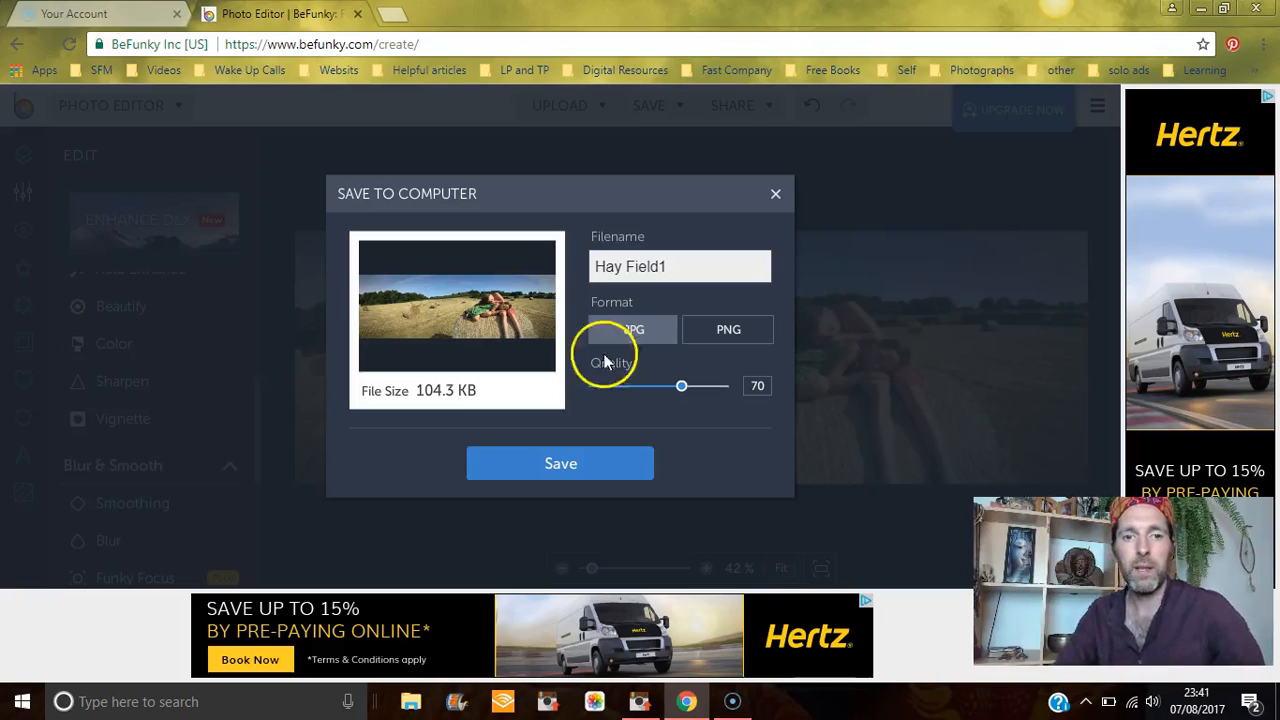
# Step: Save Hay Field1 as a JPEG image on the Desktop and dismiss the mobile app promotion
pyautogui.click(569, 462)
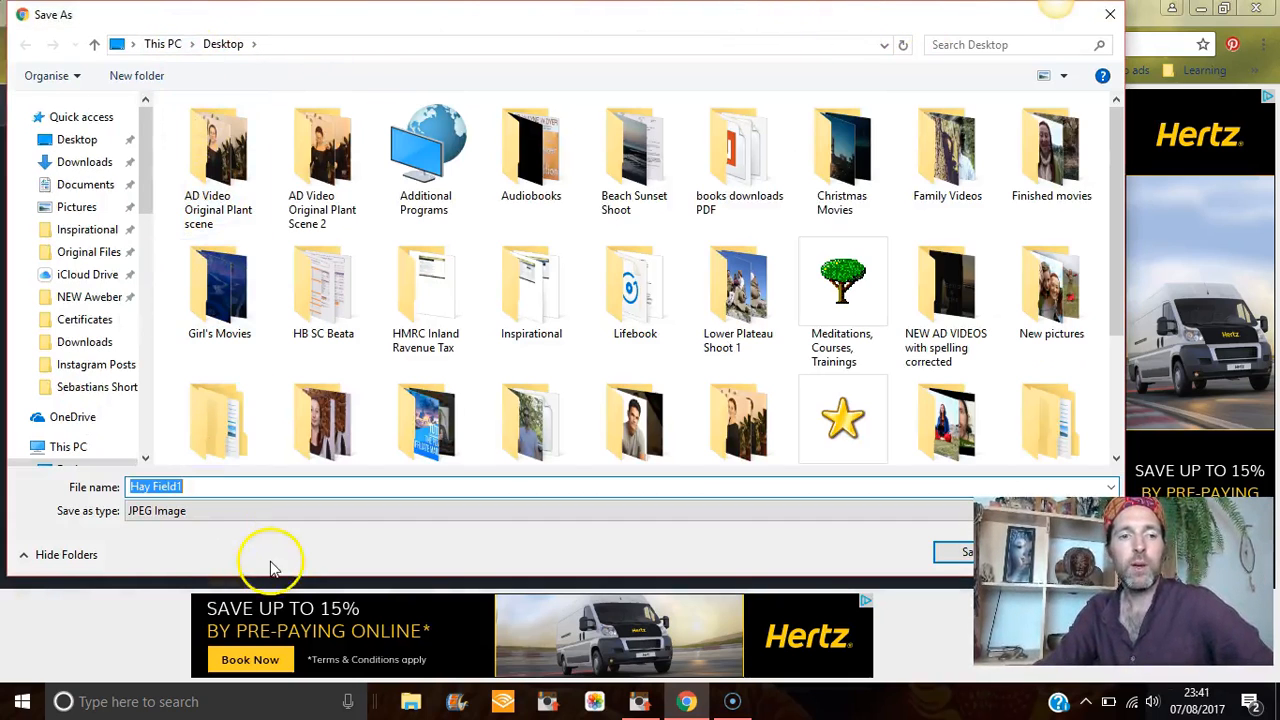
pyautogui.click(955, 551)
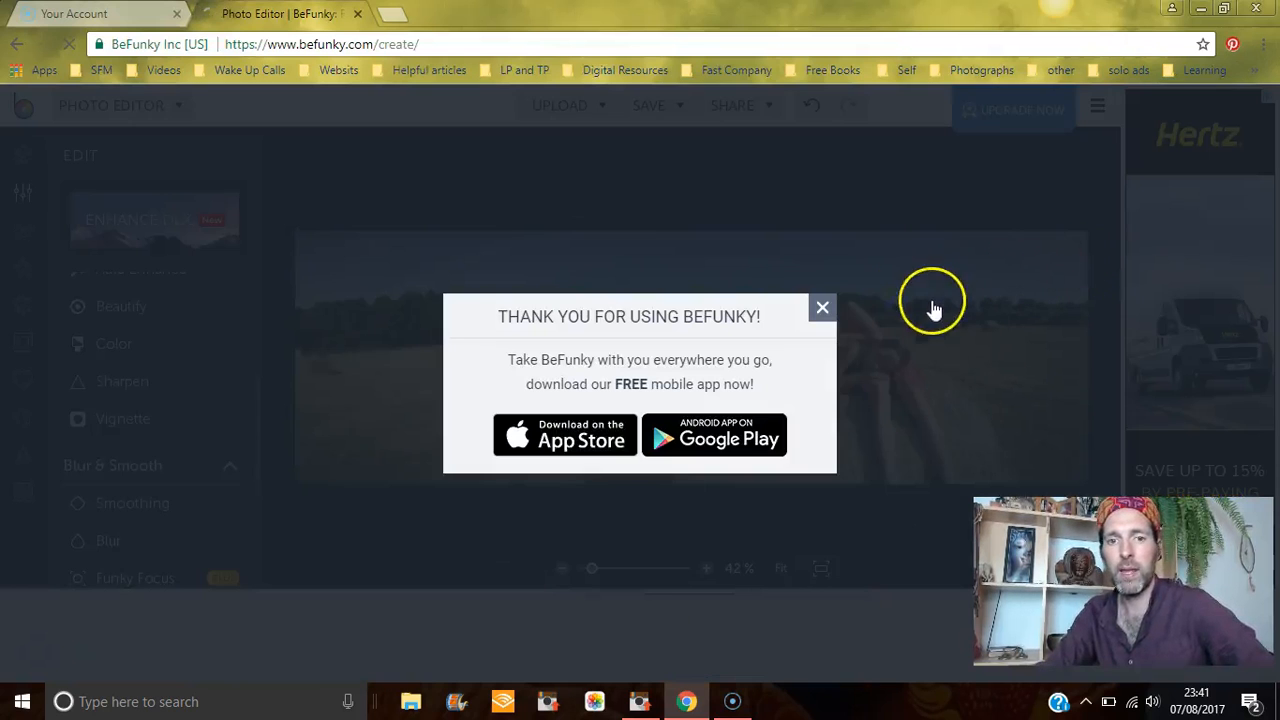
pyautogui.click(822, 307)
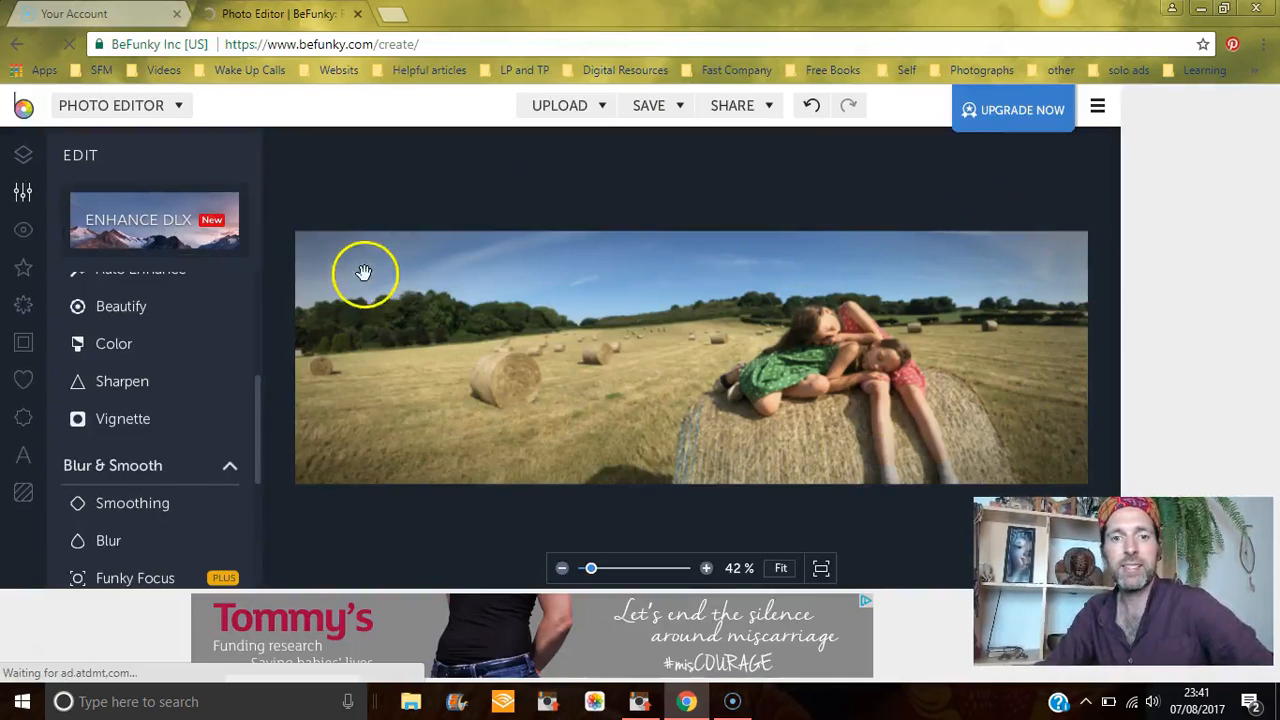
# Step: Switch to the Windows desktop and view the file properties of the original photo IMG_6837
pyautogui.click(1201, 8)
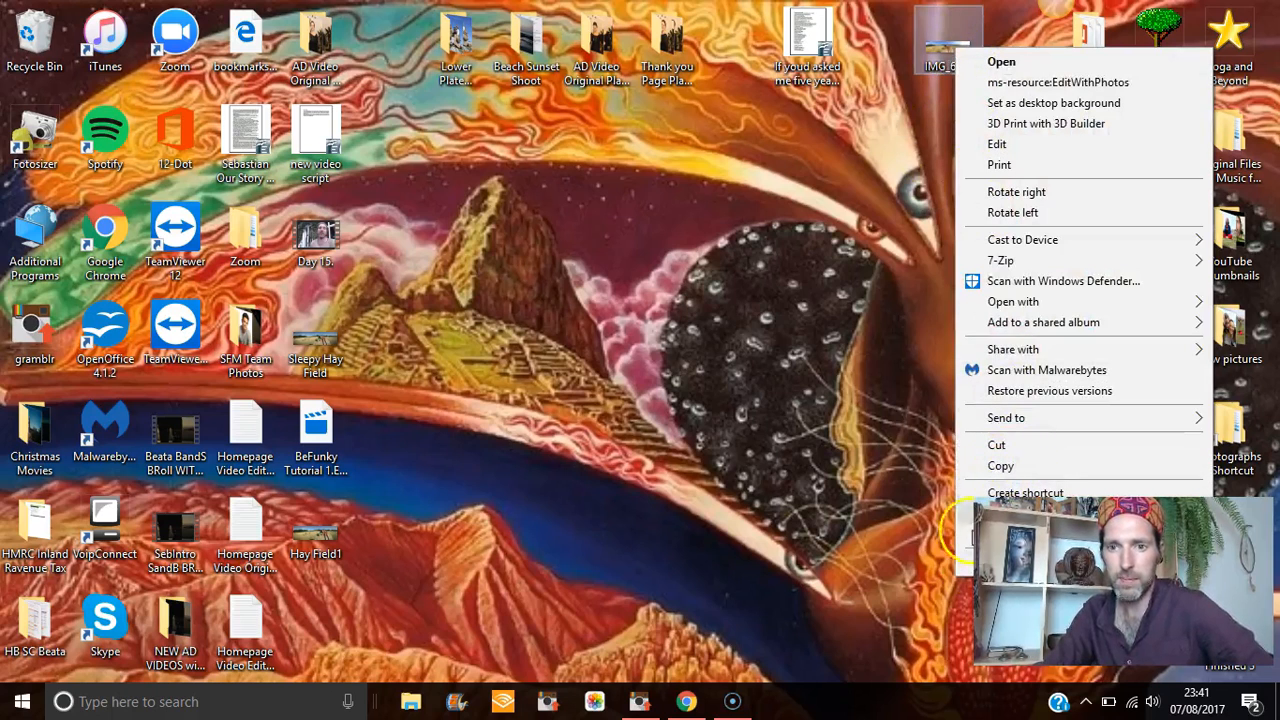
pyautogui.click(1090, 561)
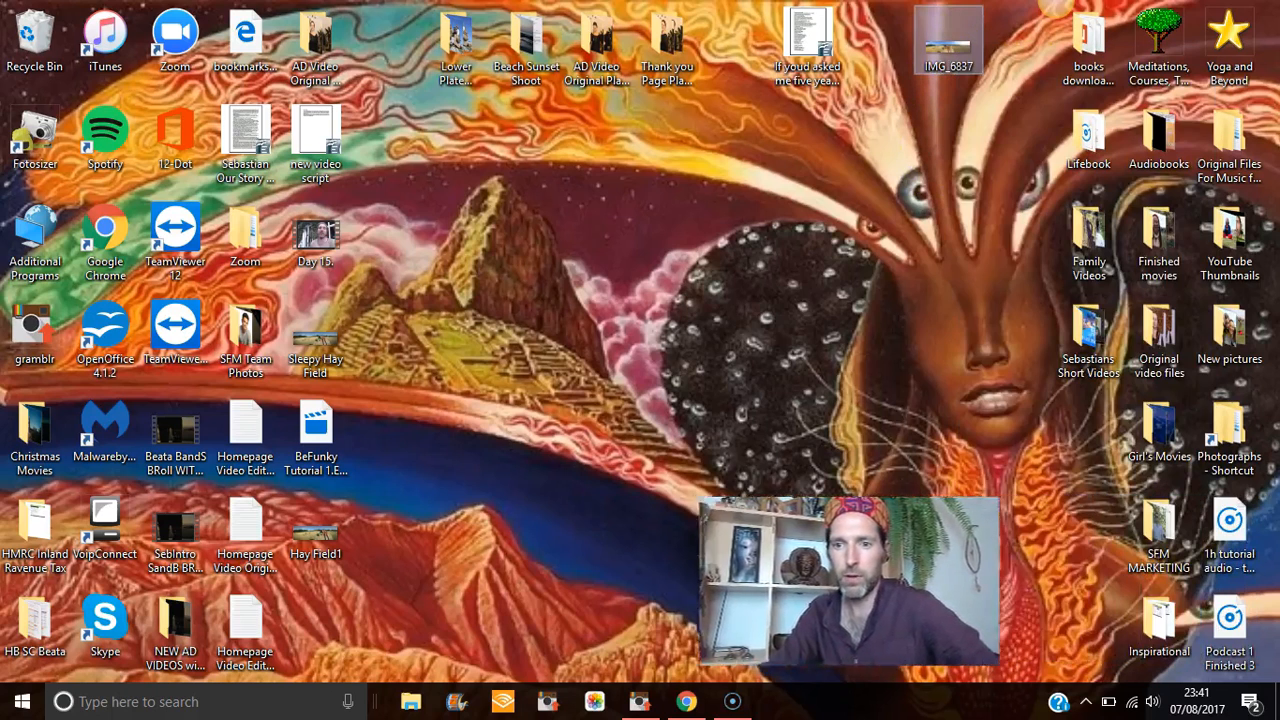
pyautogui.rightClick(952, 52)
pyautogui.click(1014, 562)
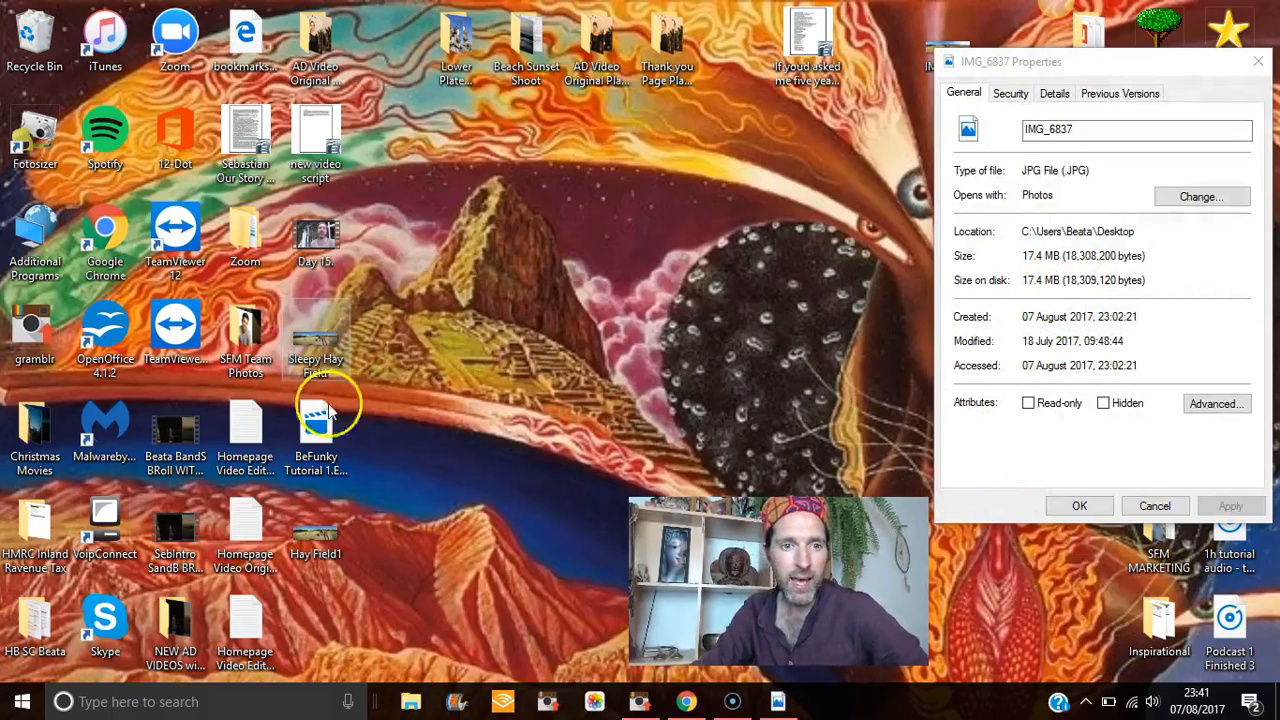
# Step: Check the file size of Hay Field1 in its properties, and close them
pyautogui.rightClick(310, 537)
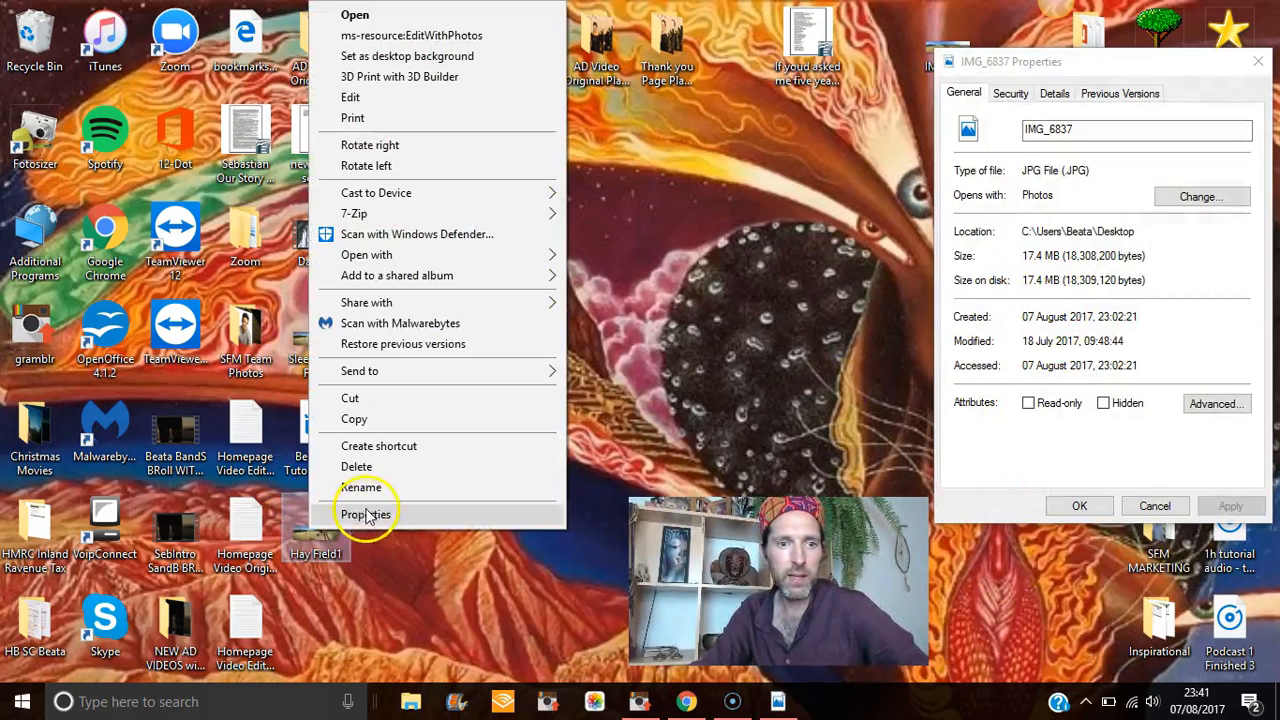
pyautogui.click(368, 512)
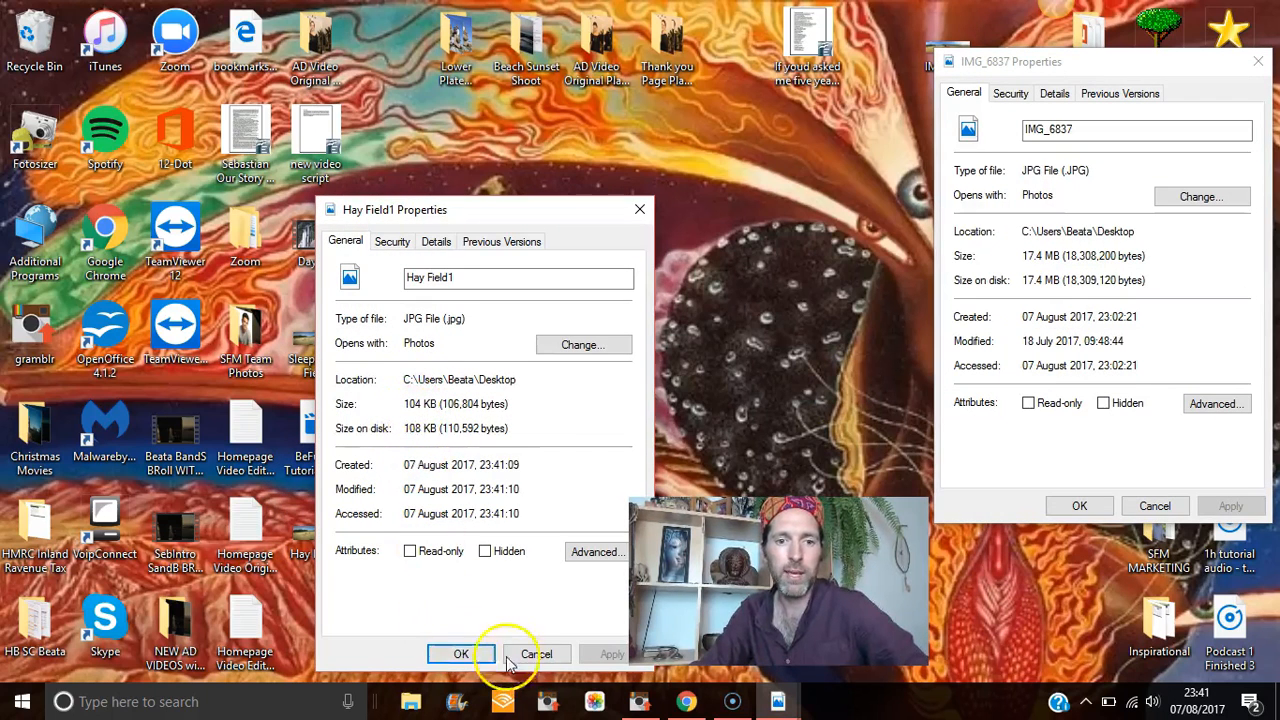
pyautogui.click(466, 654)
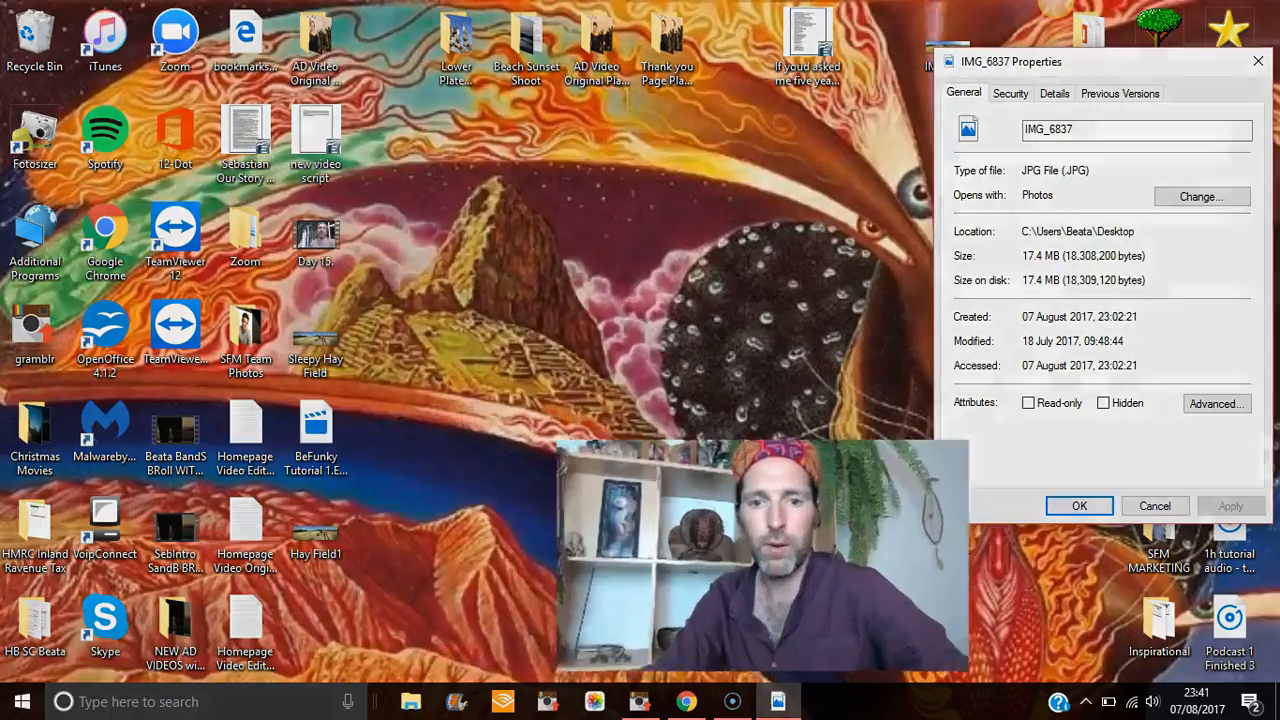